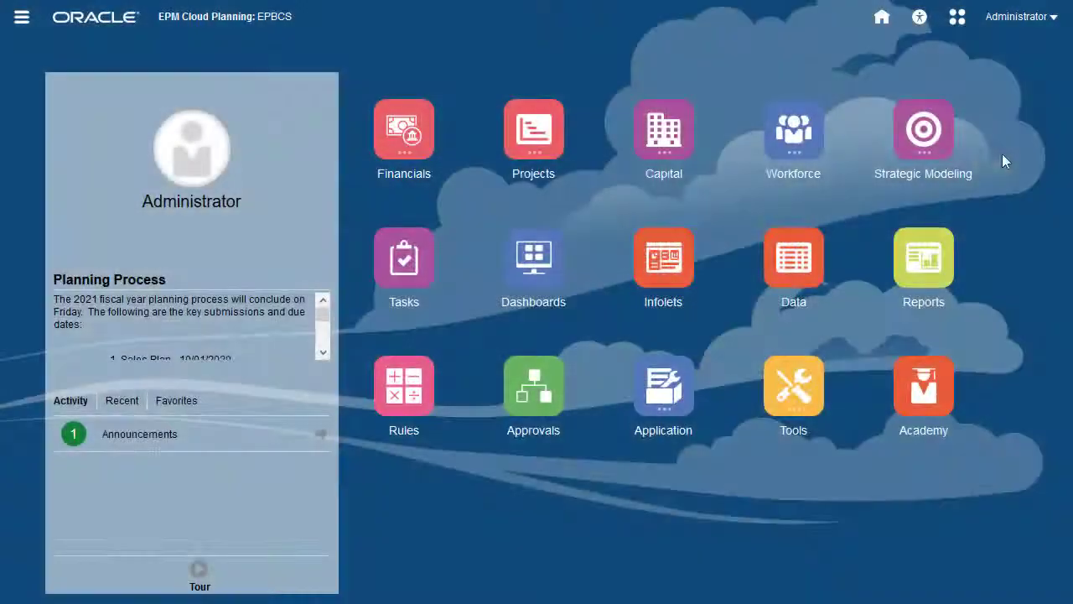
# - Open ModelSource1 checked out from Model View, review its account grid, then close it
pyautogui.click(895, 181)
pyautogui.click(721, 235)
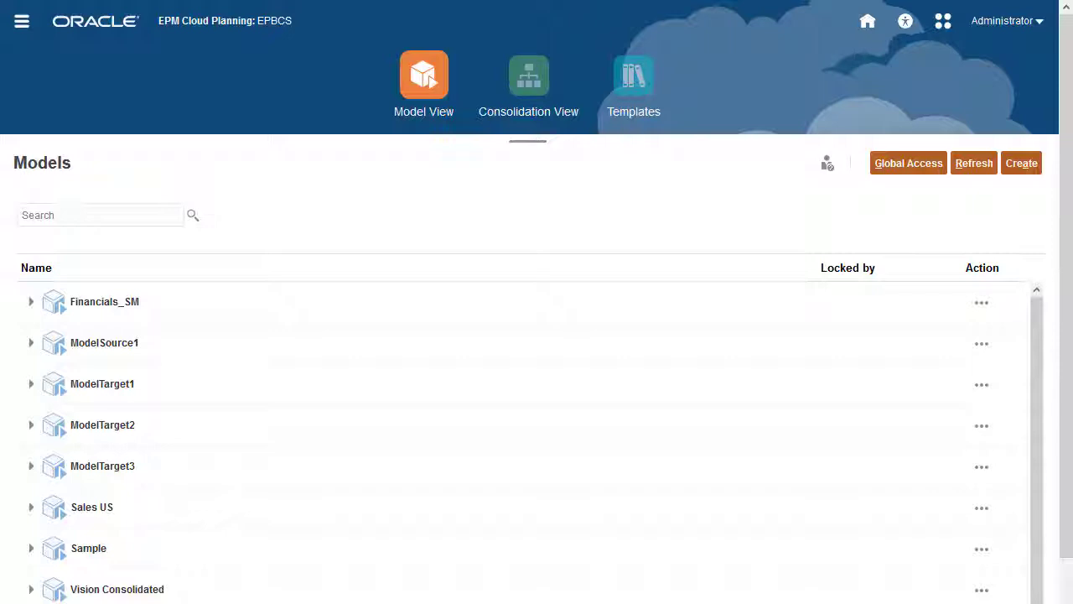
pyautogui.click(983, 346)
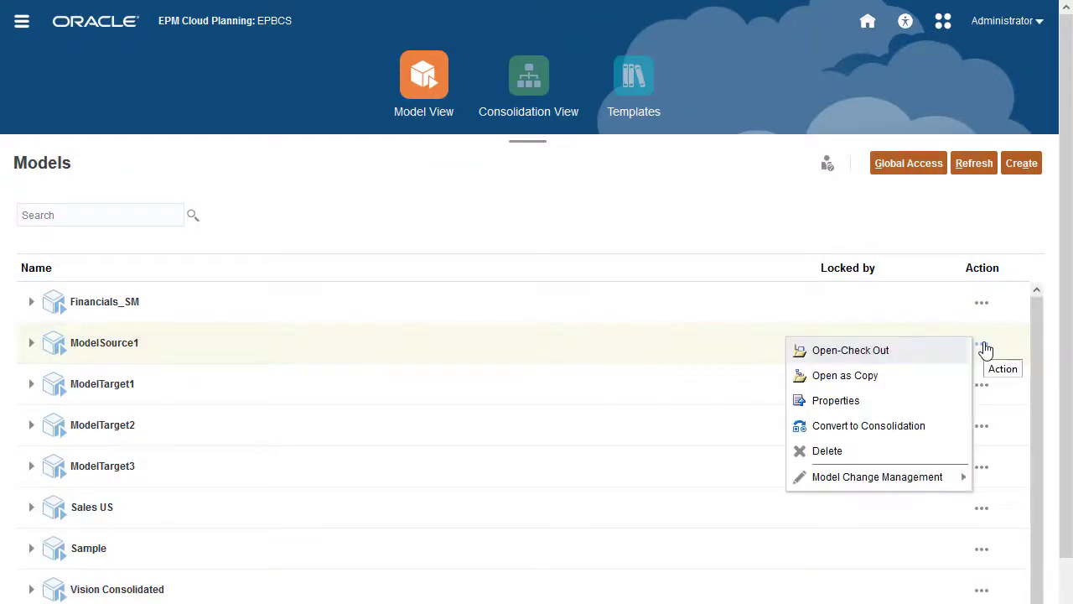
pyautogui.click(881, 352)
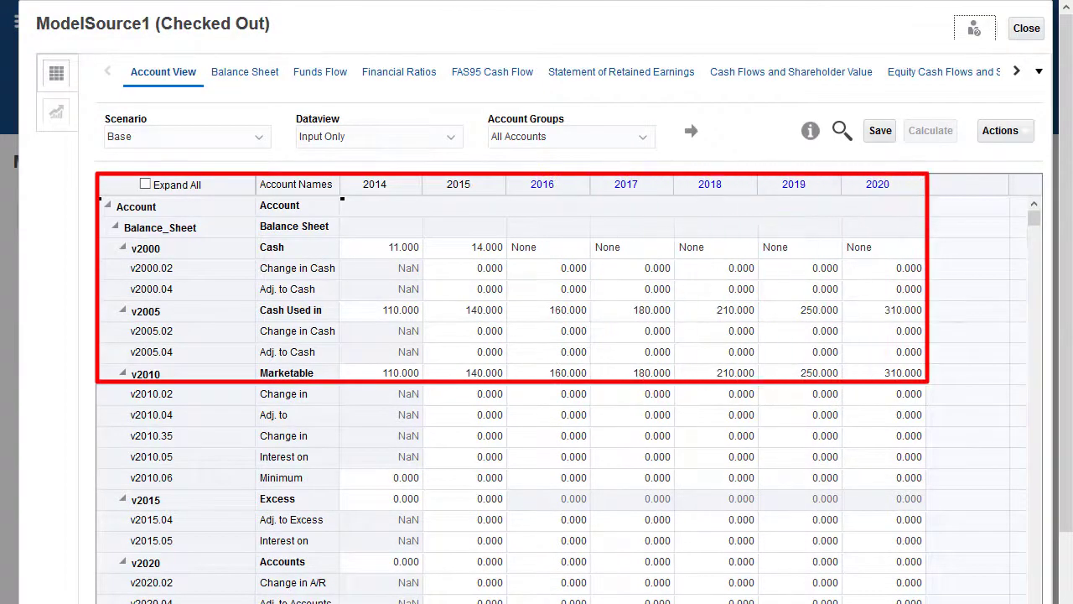
pyautogui.click(1026, 30)
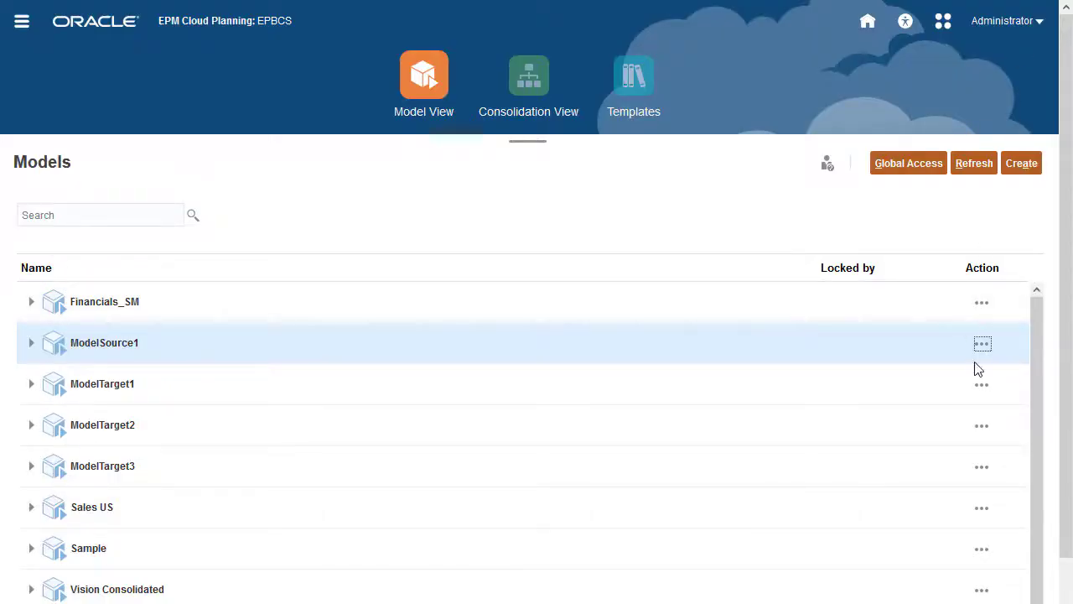
pyautogui.click(982, 388)
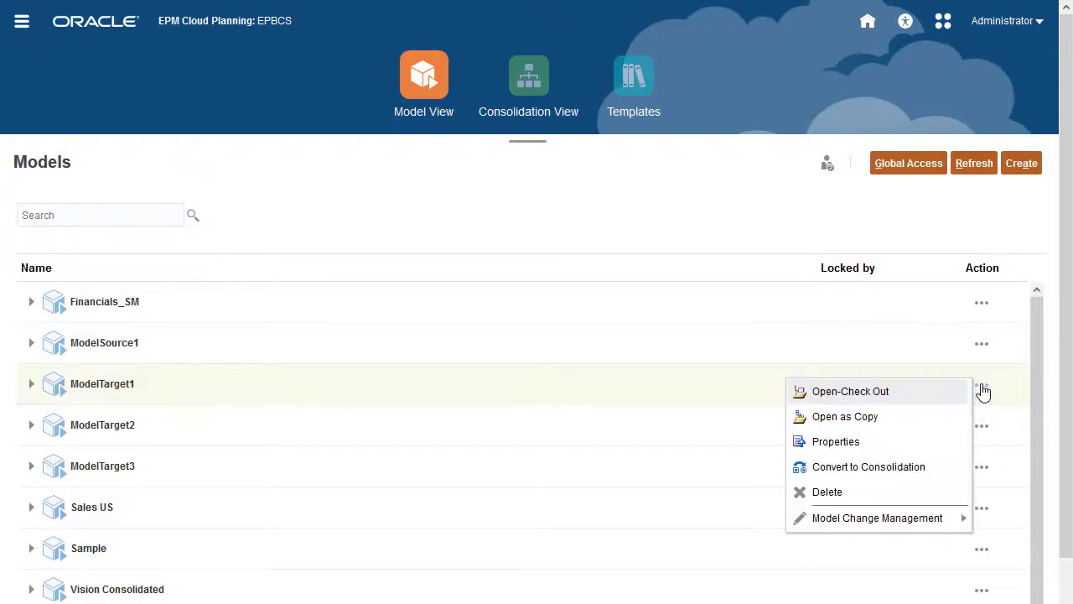
pyautogui.click(902, 390)
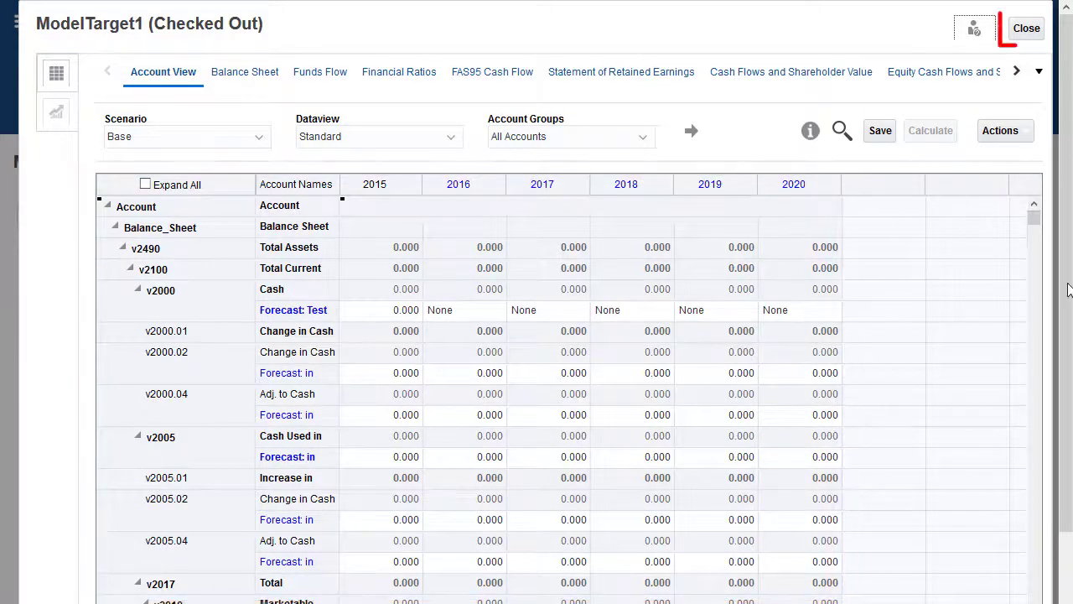
pyautogui.click(1027, 33)
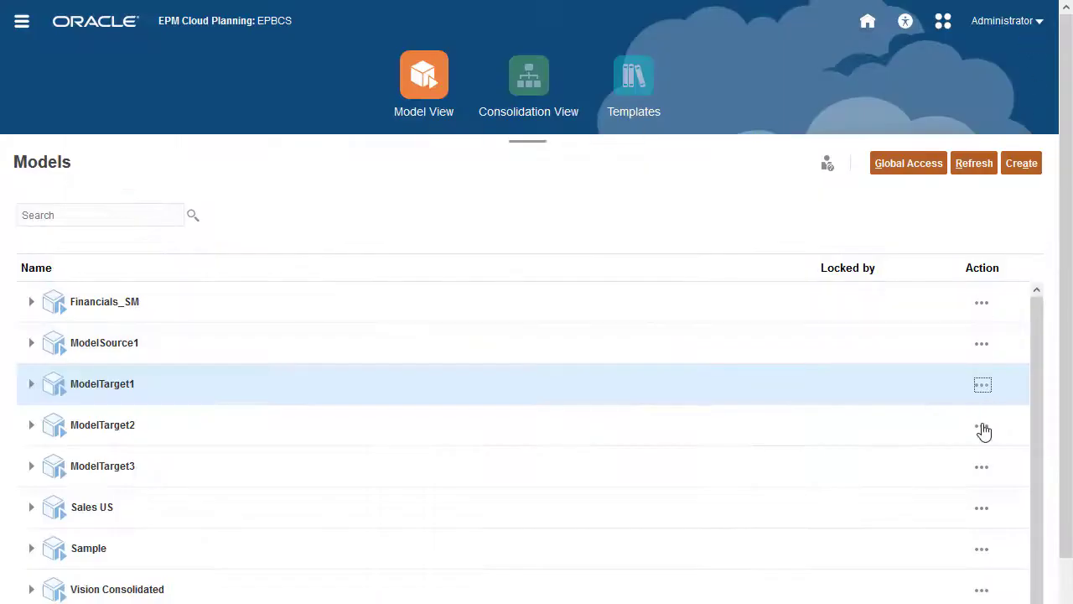
pyautogui.click(982, 429)
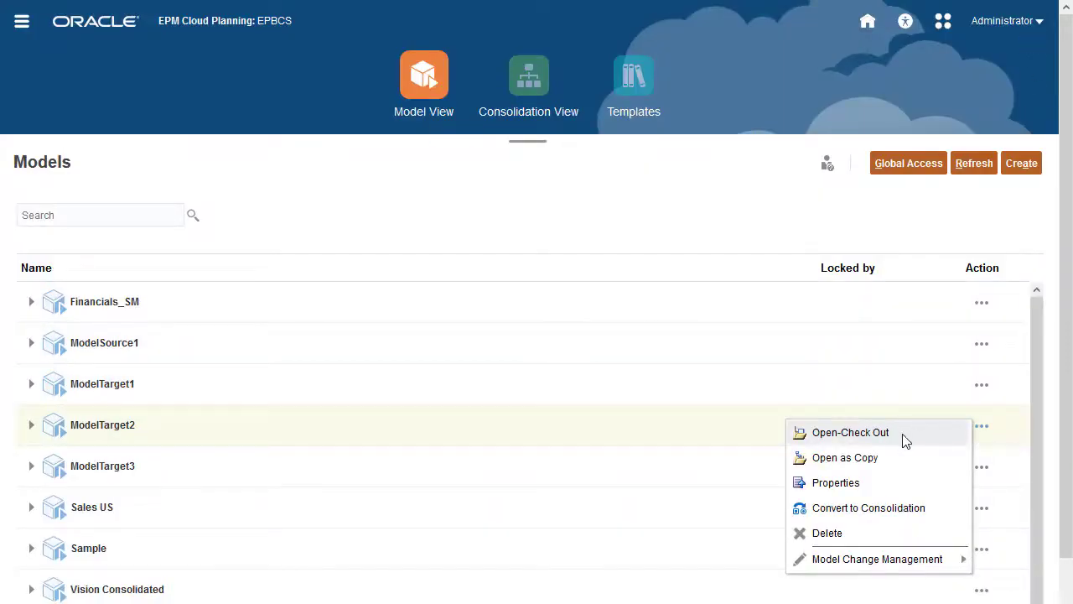
pyautogui.click(906, 434)
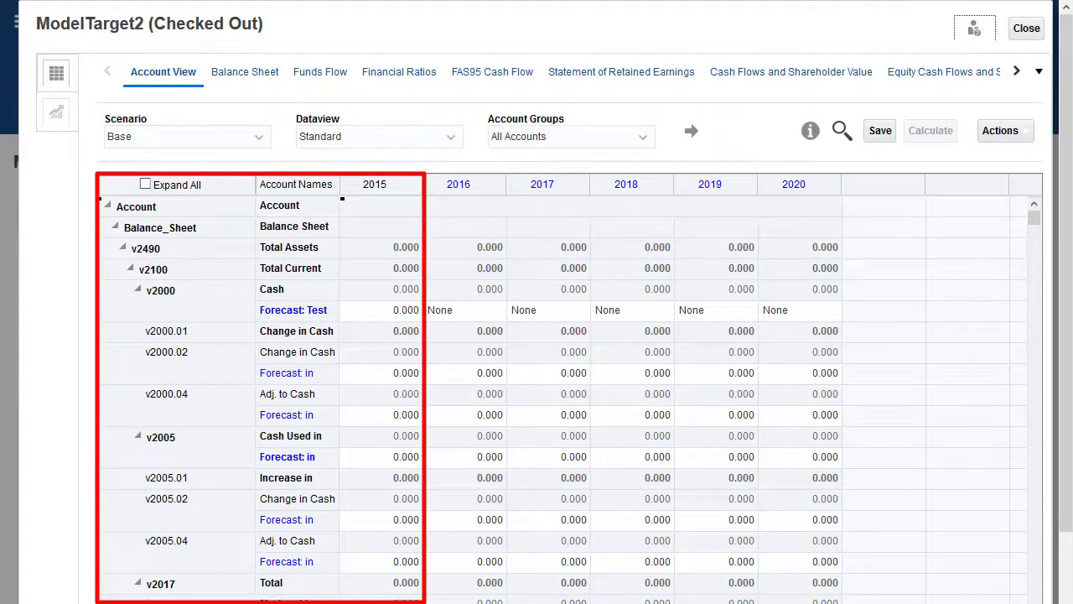
pyautogui.click(1026, 28)
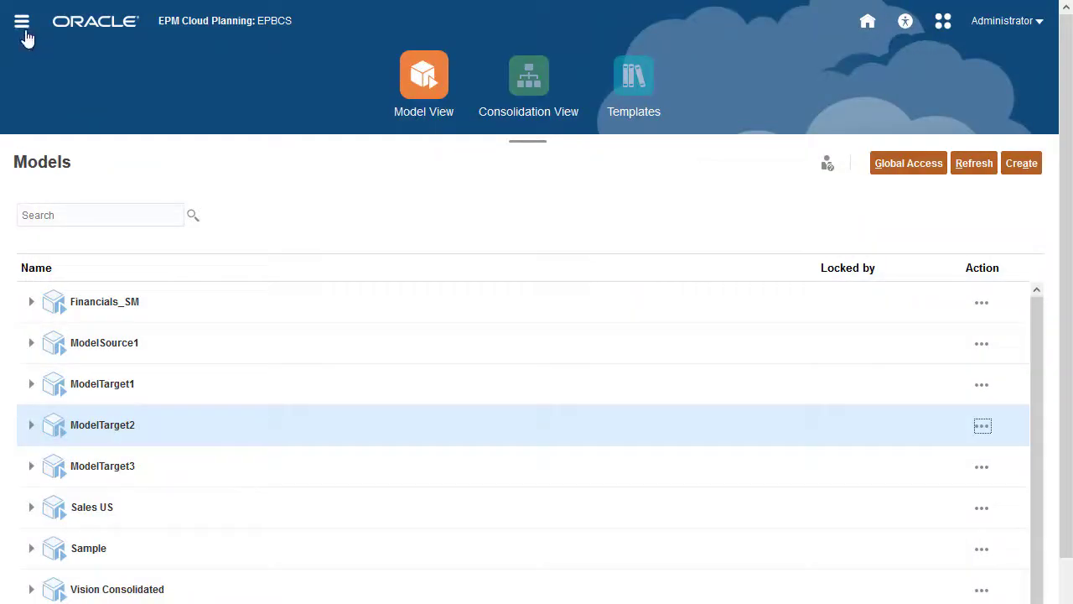
# - Create a new Data Exchange data map named 'Copy Account Data'
pyautogui.click(22, 23)
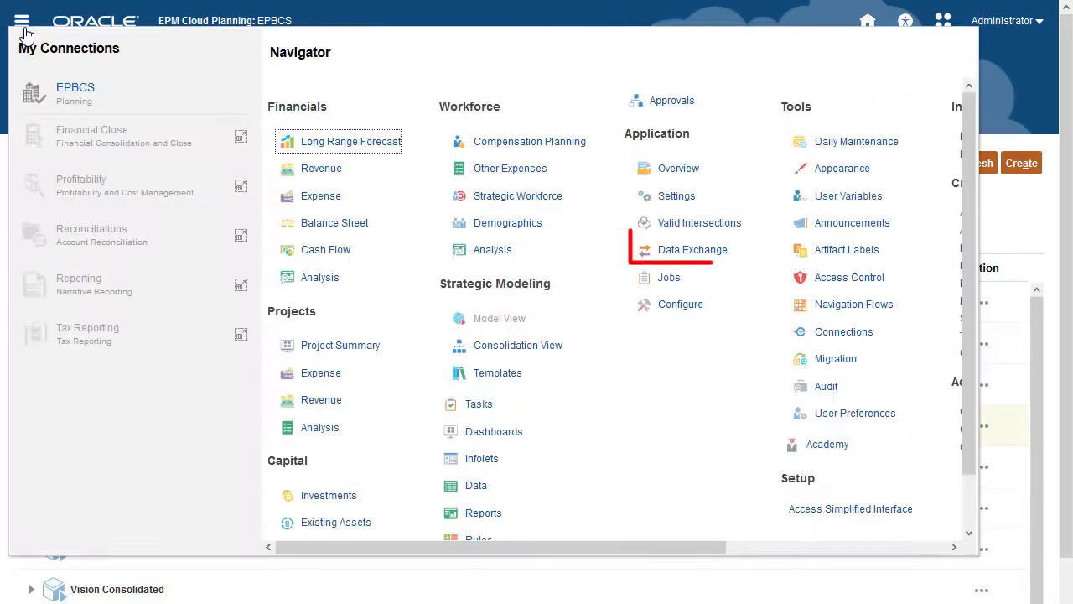
pyautogui.click(690, 253)
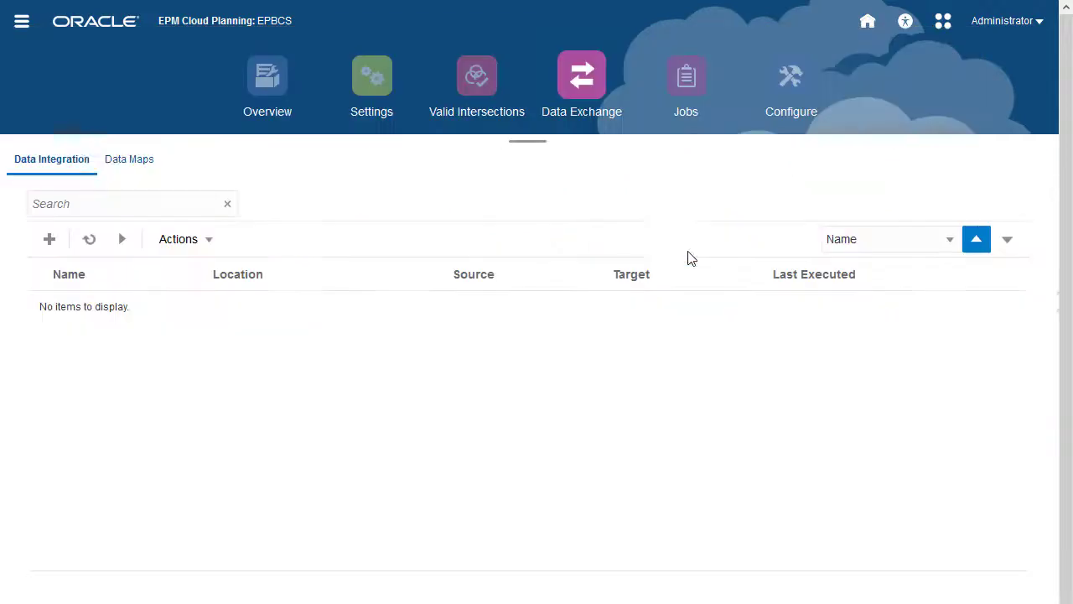
pyautogui.click(137, 159)
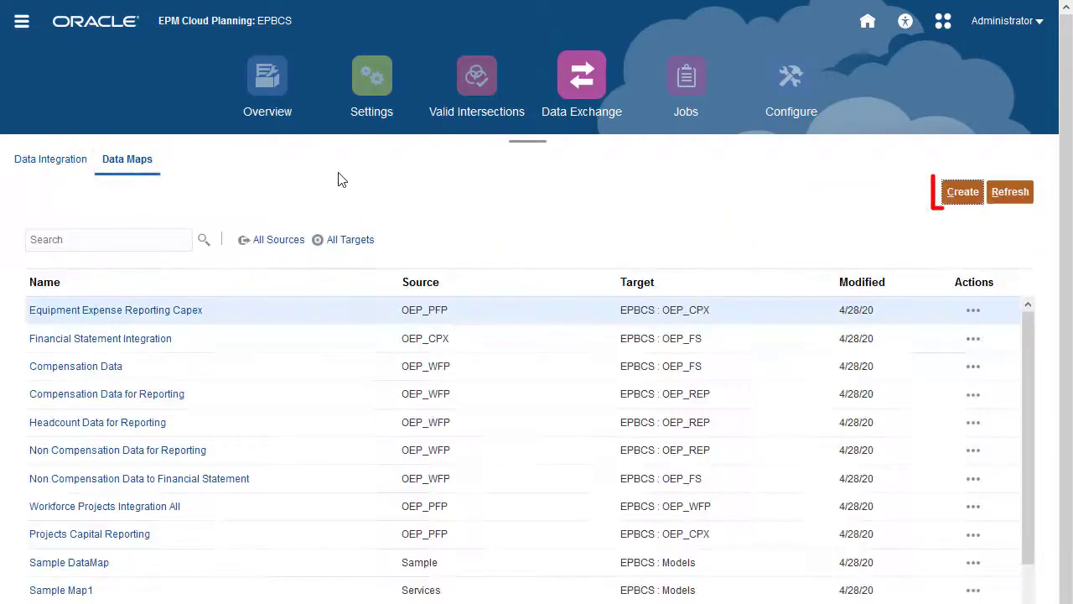
pyautogui.click(967, 192)
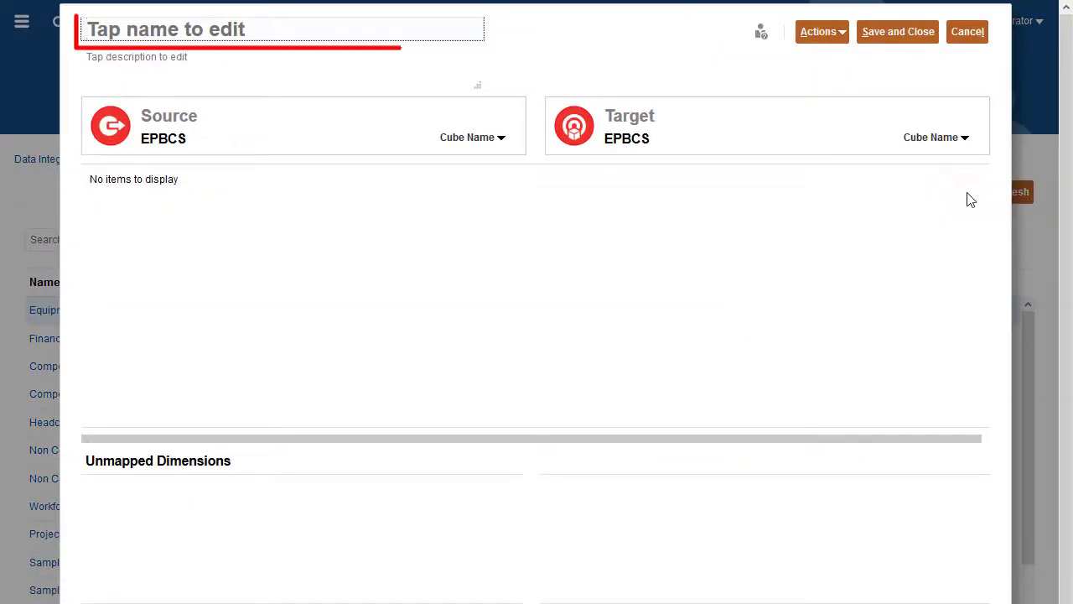
pyautogui.click(328, 31)
pyautogui.write('Copy Account Data')
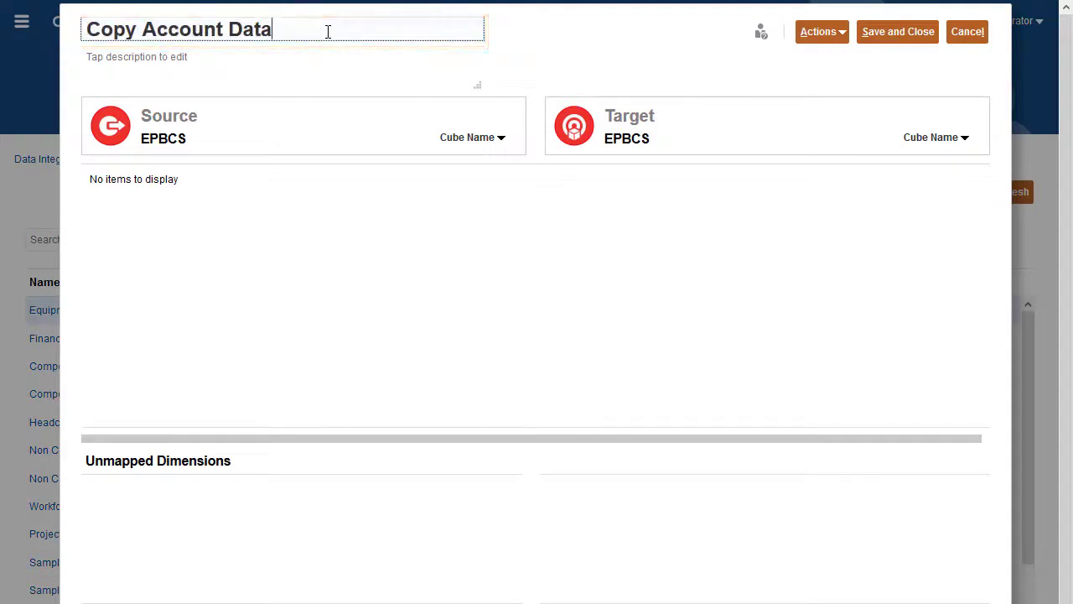
# - Set the source cube to the model ModelSource1
pyautogui.click(502, 138)
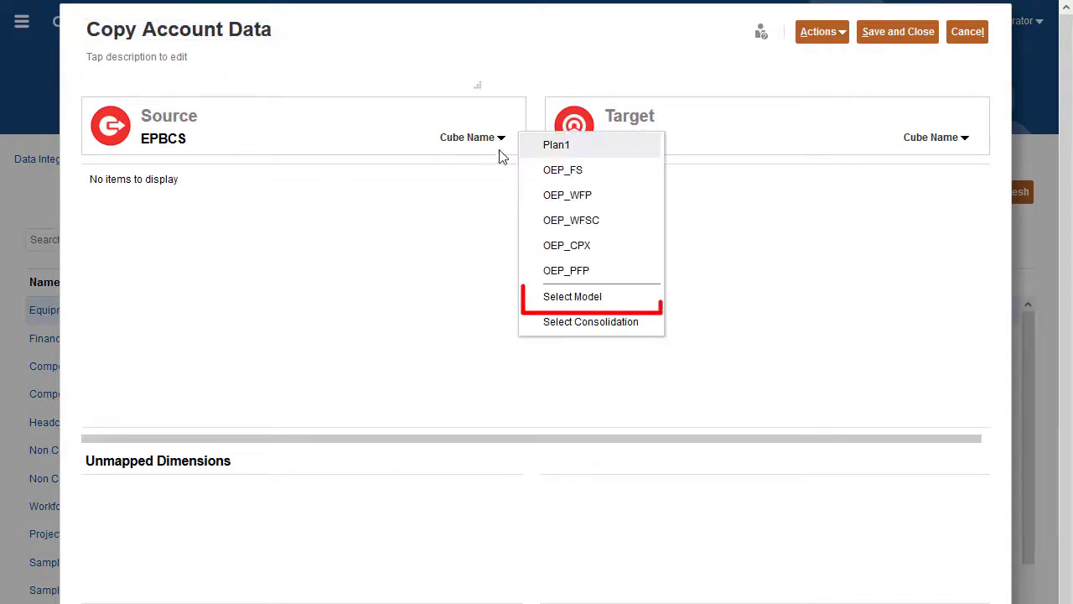
pyautogui.click(570, 296)
pyautogui.click(318, 460)
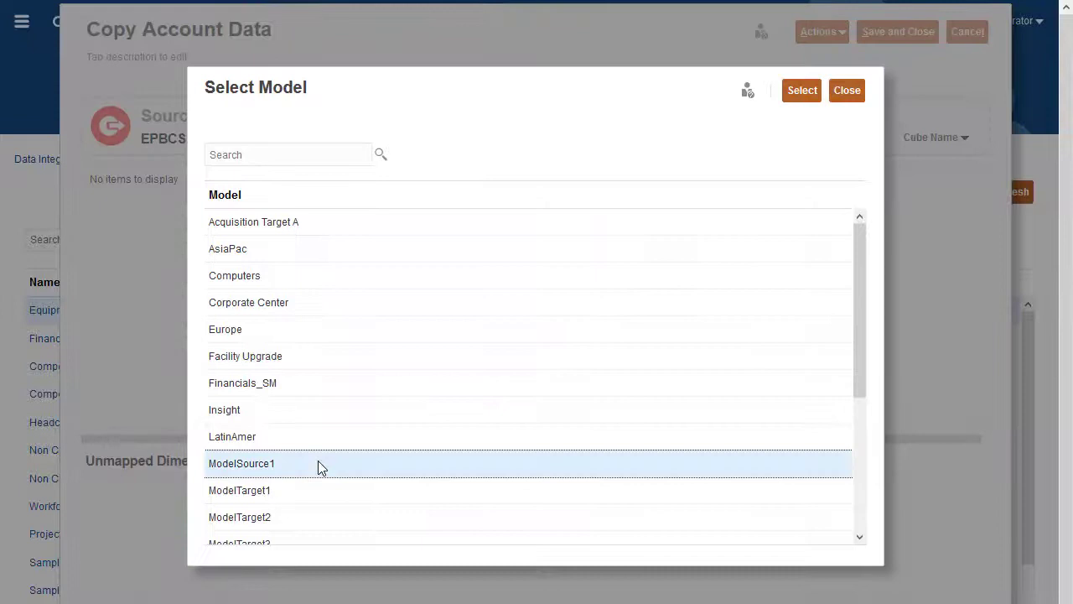
pyautogui.click(802, 94)
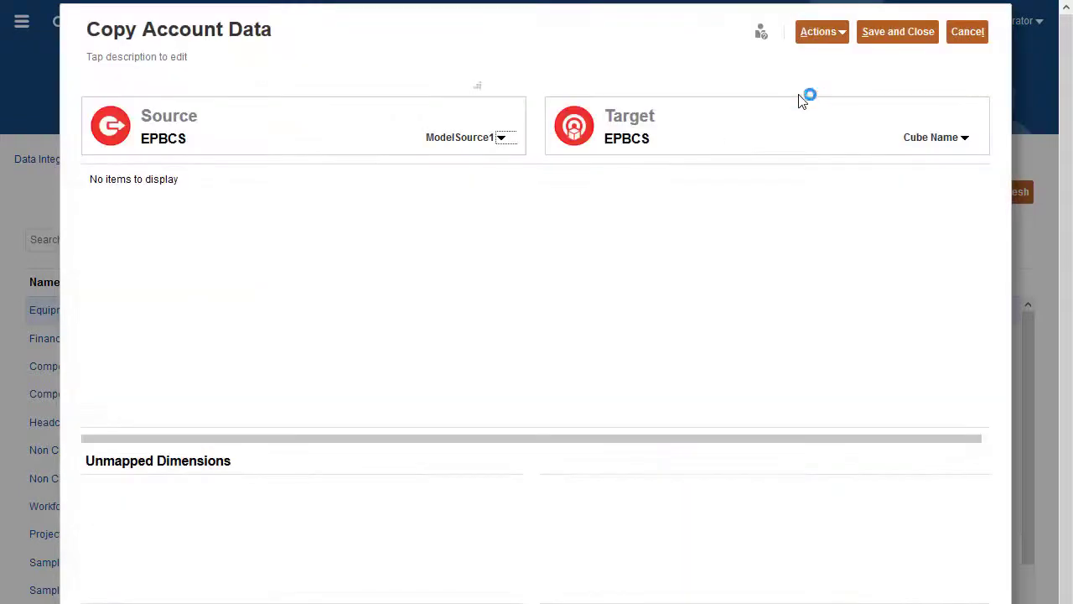
# - Set the target cube to Models, with ModelTarget1 and ModelTarget2 as target models
pyautogui.click(965, 139)
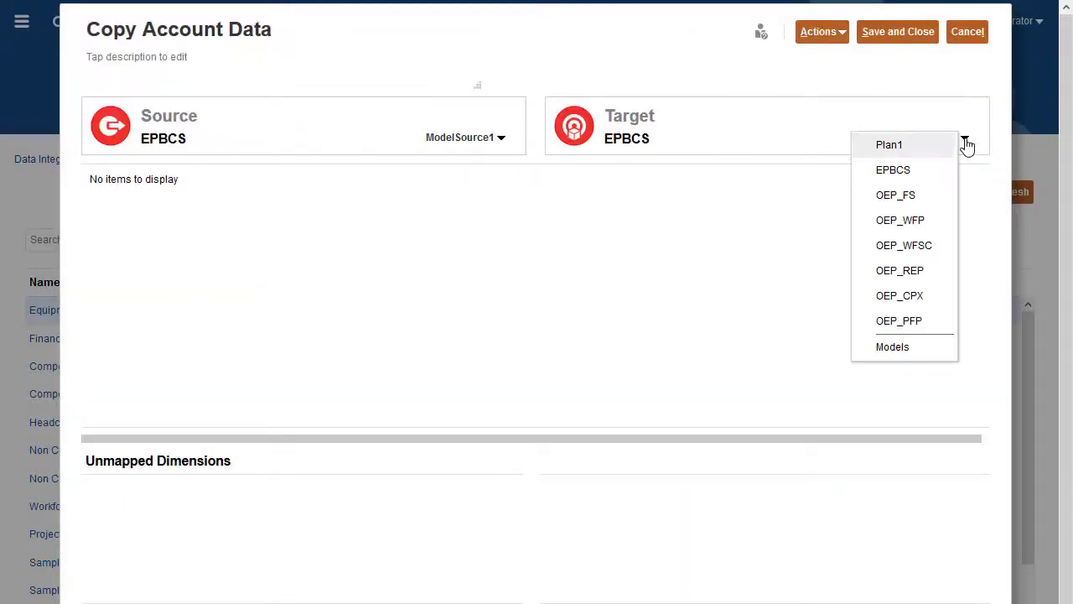
pyautogui.click(915, 351)
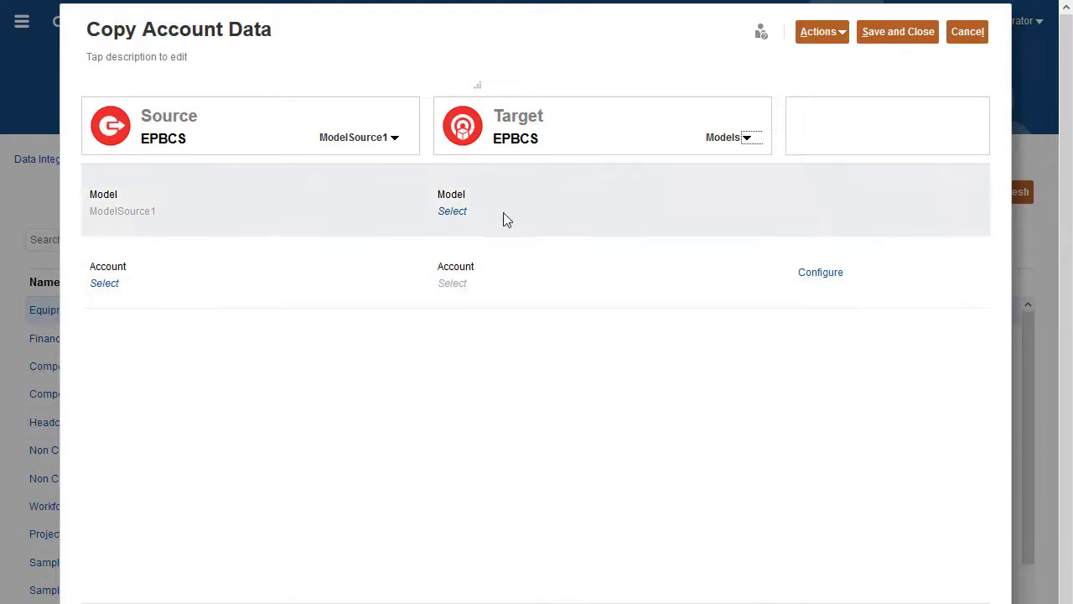
pyautogui.click(459, 217)
pyautogui.click(381, 221)
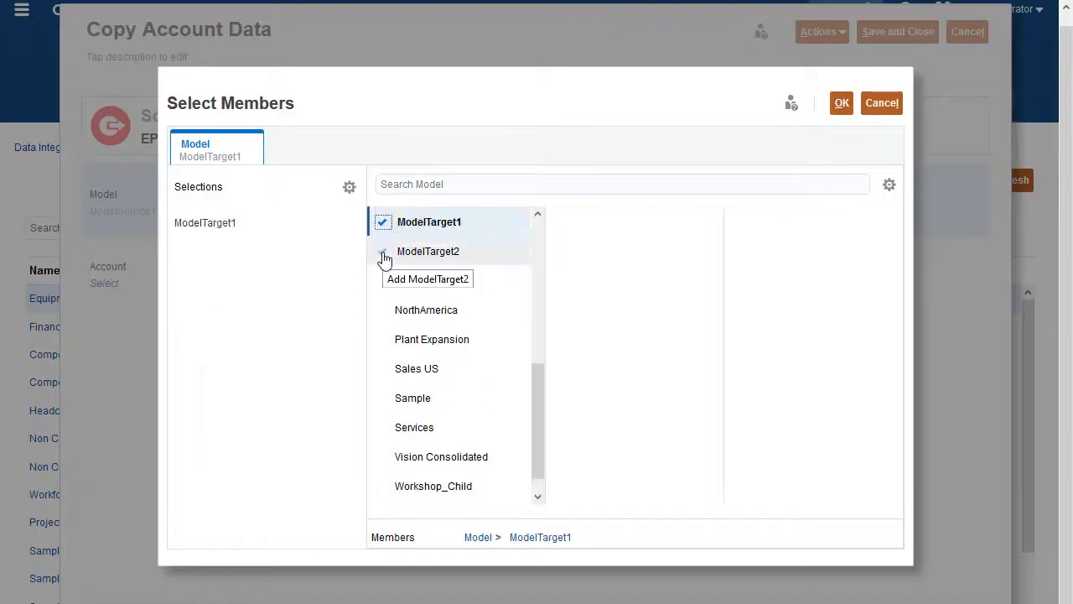
pyautogui.click(383, 255)
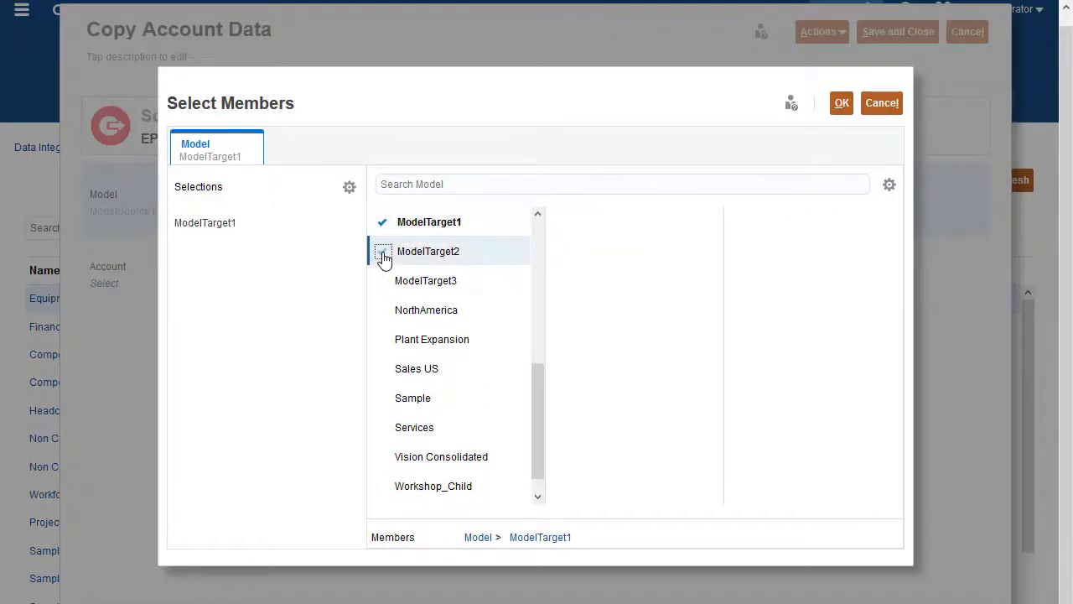
pyautogui.click(841, 102)
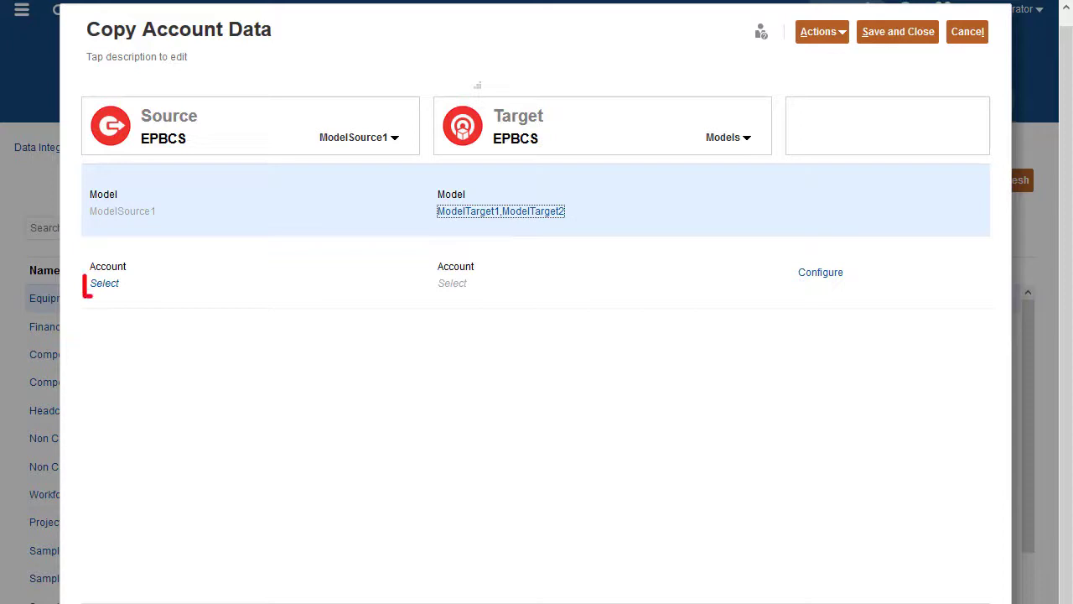
# - Select v2000, v2005 and v2010 as the source accounts
pyautogui.click(105, 286)
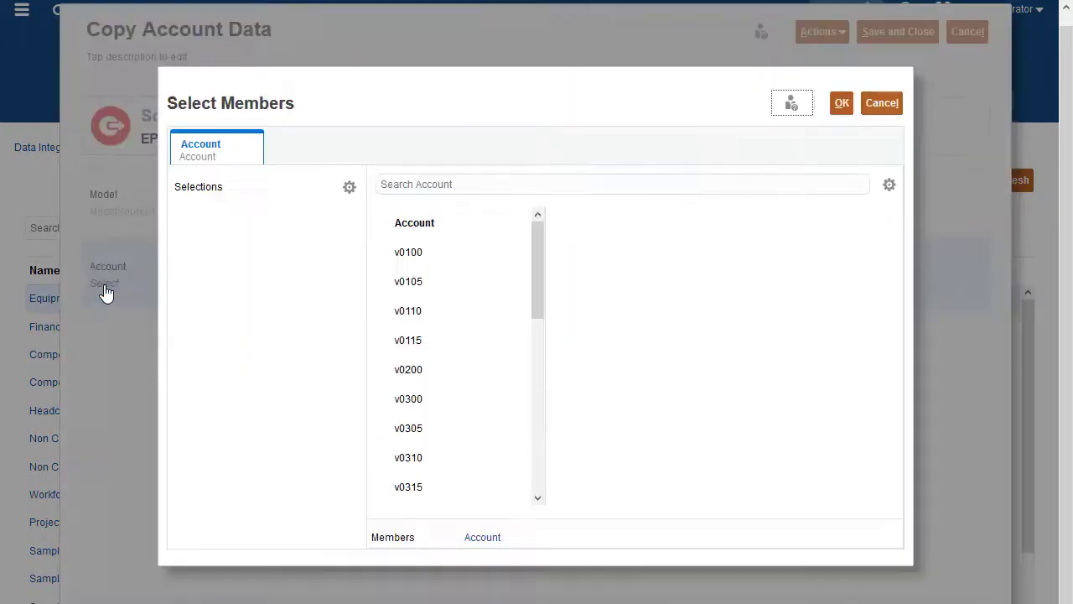
pyautogui.click(434, 183)
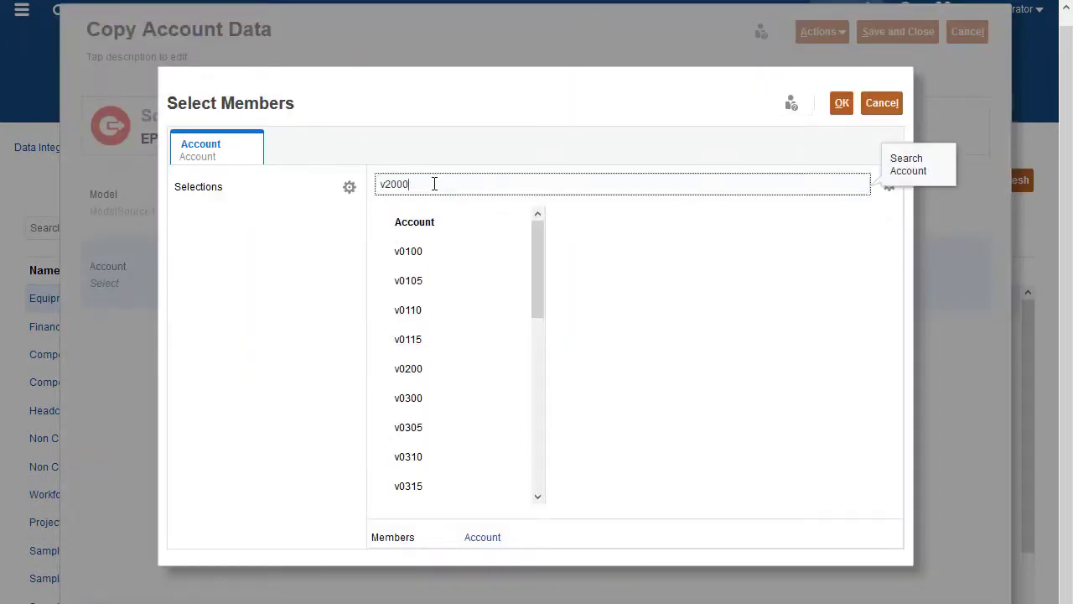
pyautogui.write('v2000')
pyautogui.press('Return')
pyautogui.click(381, 251)
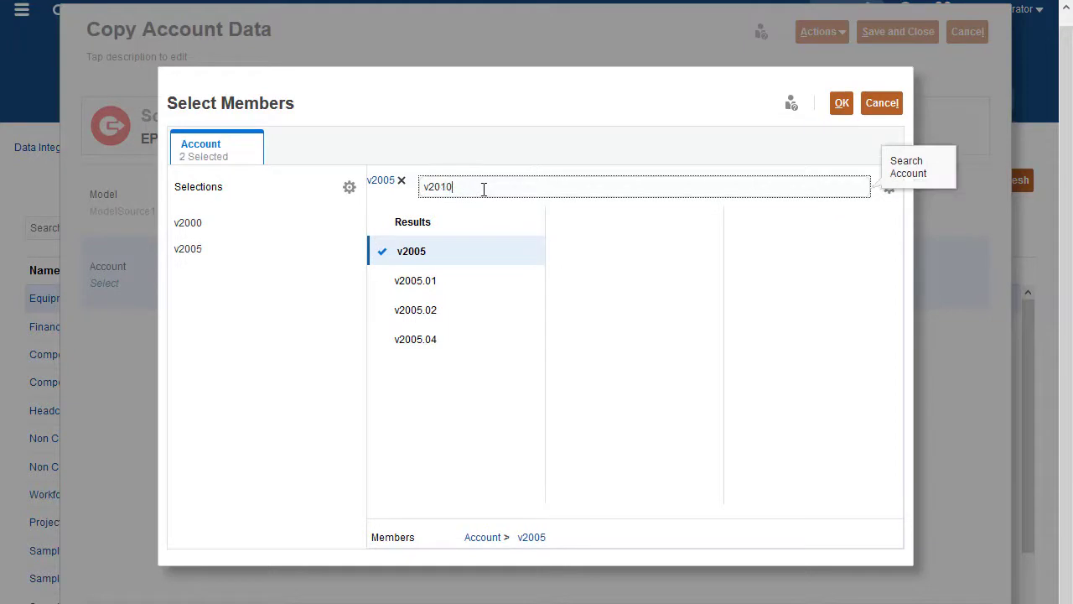
pyautogui.write('v2010')
pyautogui.press('Return')
pyautogui.click(382, 251)
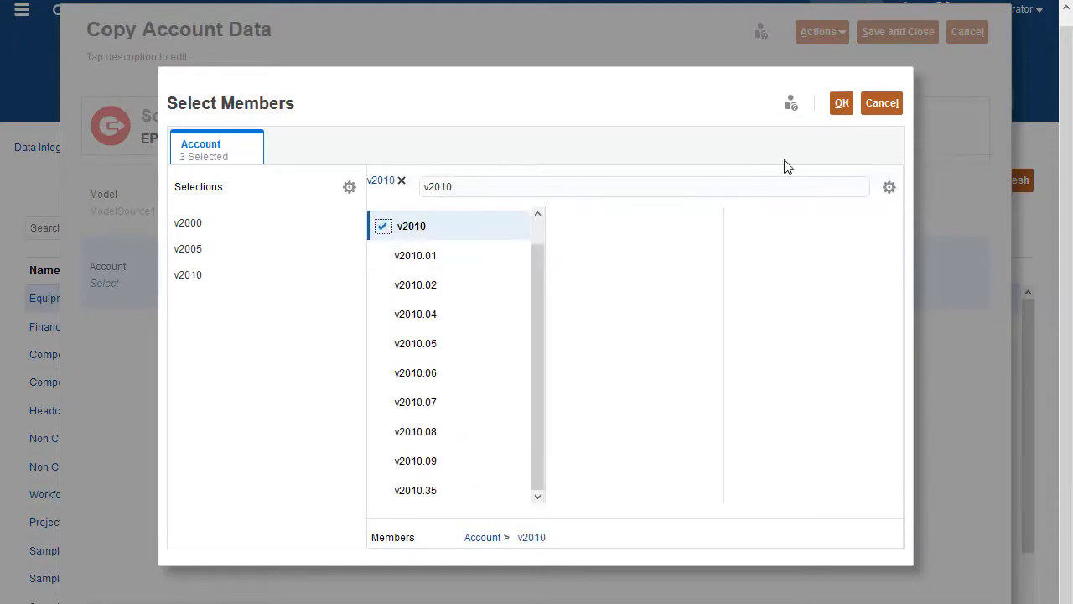
pyautogui.click(841, 102)
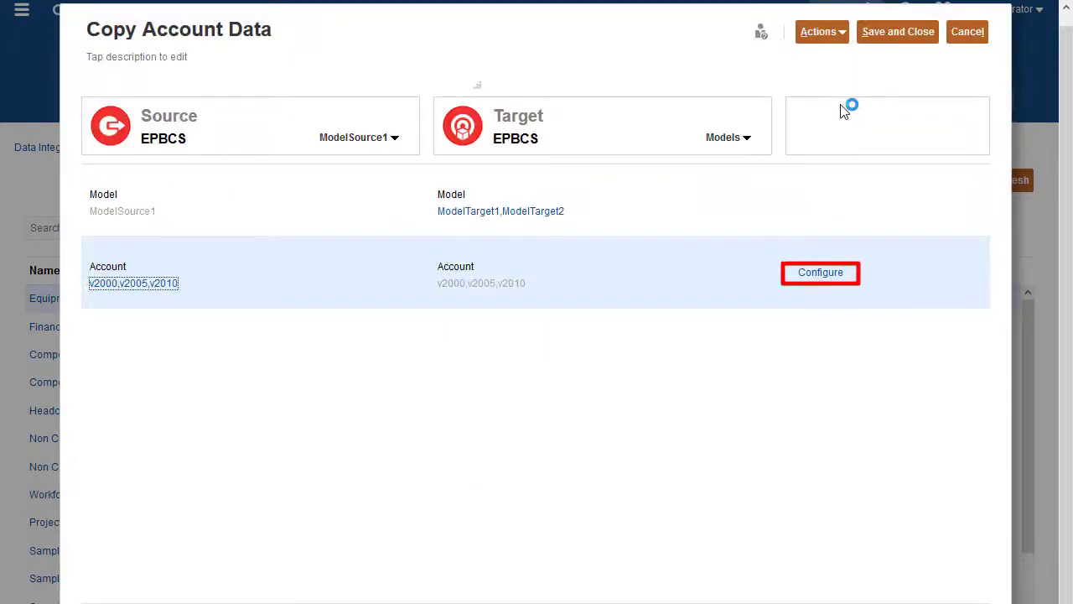
# - Open the account configuration and add Unit Volume v0300 plus all four Exchange Rate Accounts
pyautogui.click(832, 282)
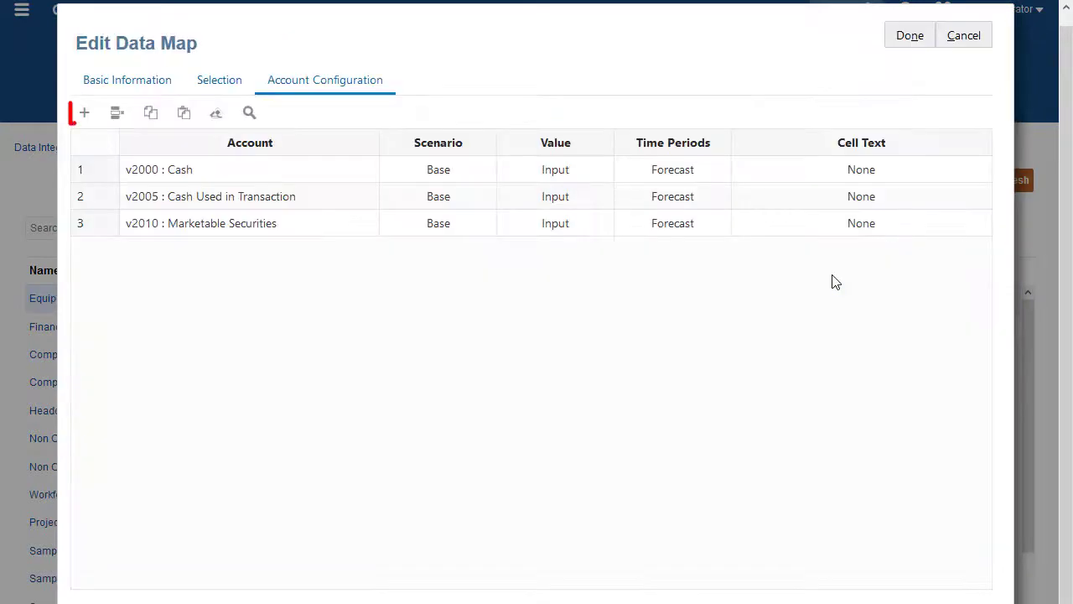
pyautogui.click(84, 114)
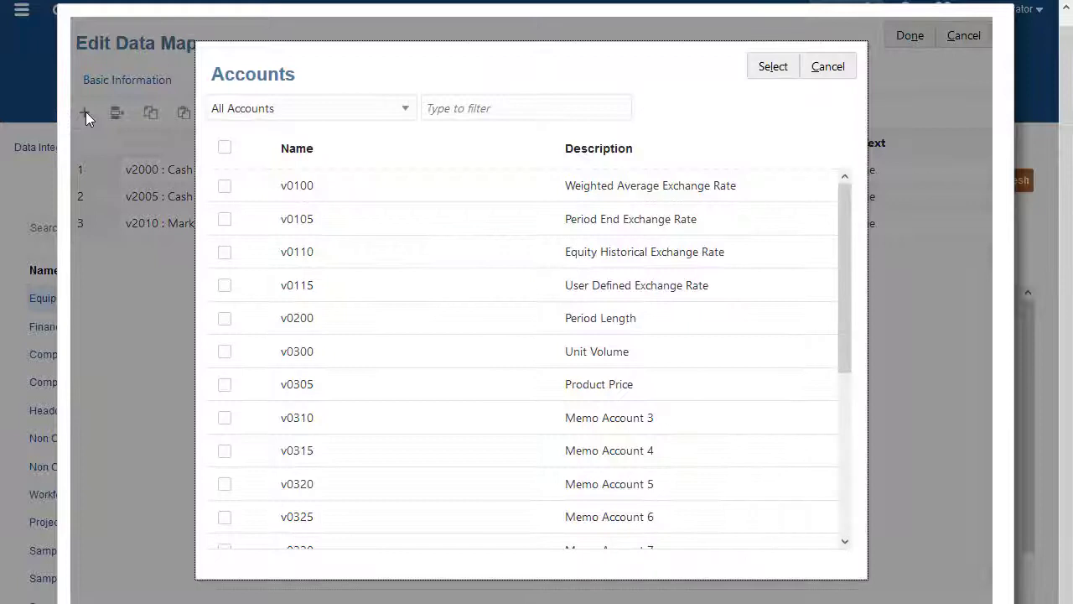
pyautogui.click(225, 351)
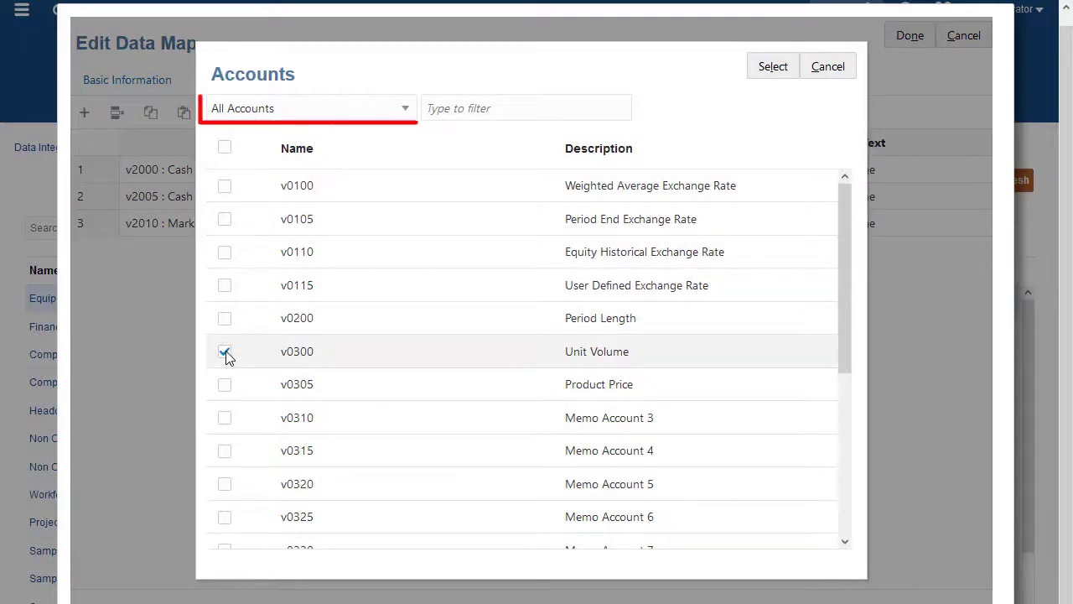
pyautogui.click(404, 111)
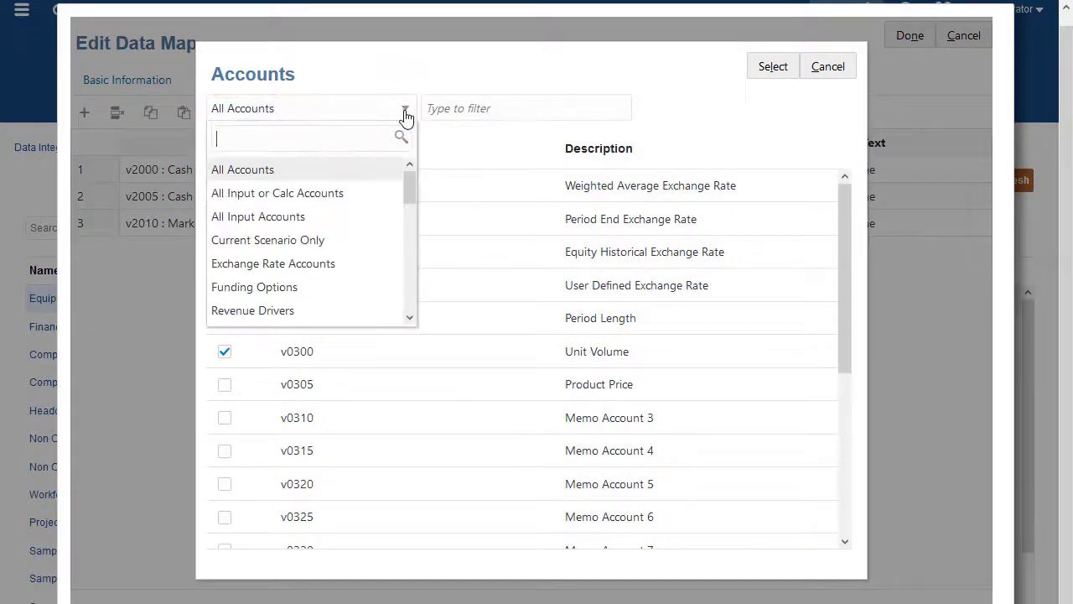
pyautogui.click(345, 265)
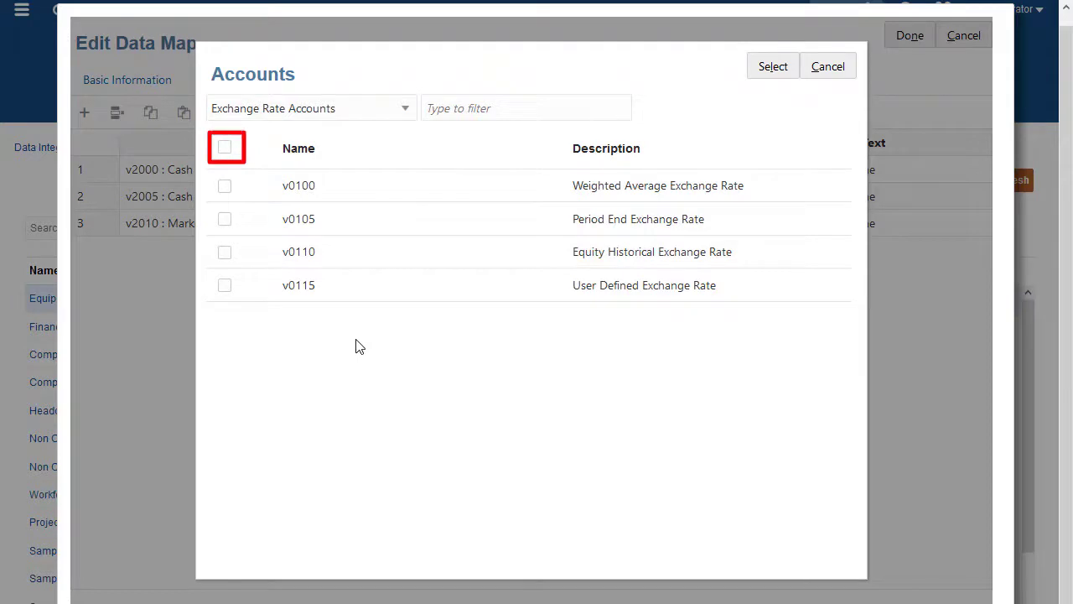
pyautogui.click(224, 148)
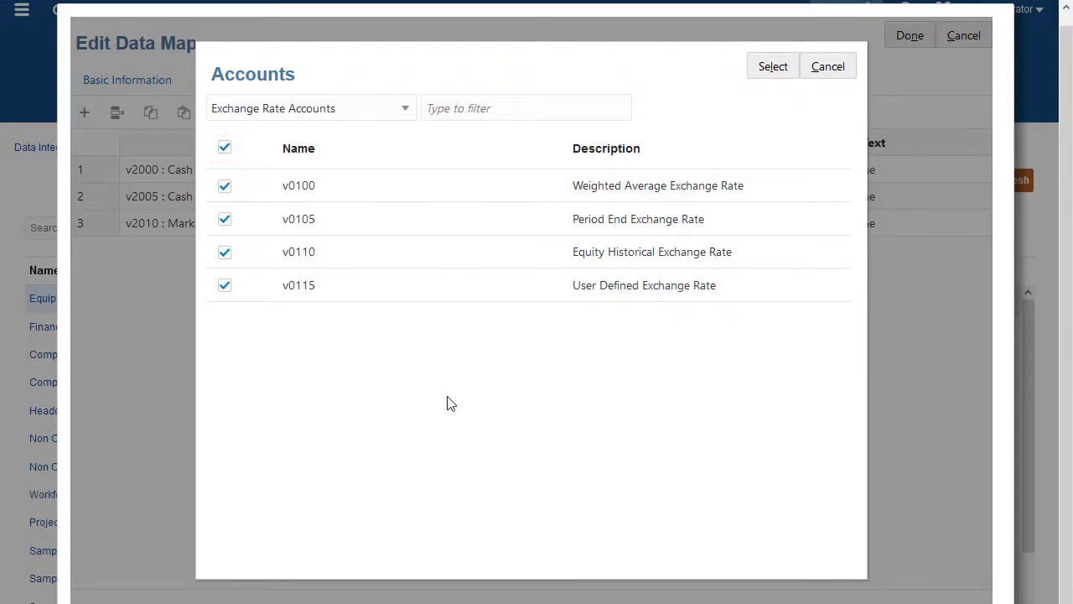
pyautogui.click(773, 66)
# - Duplicate the v2000 Cash row and give the copy the Actual scenario
pyautogui.click(330, 175)
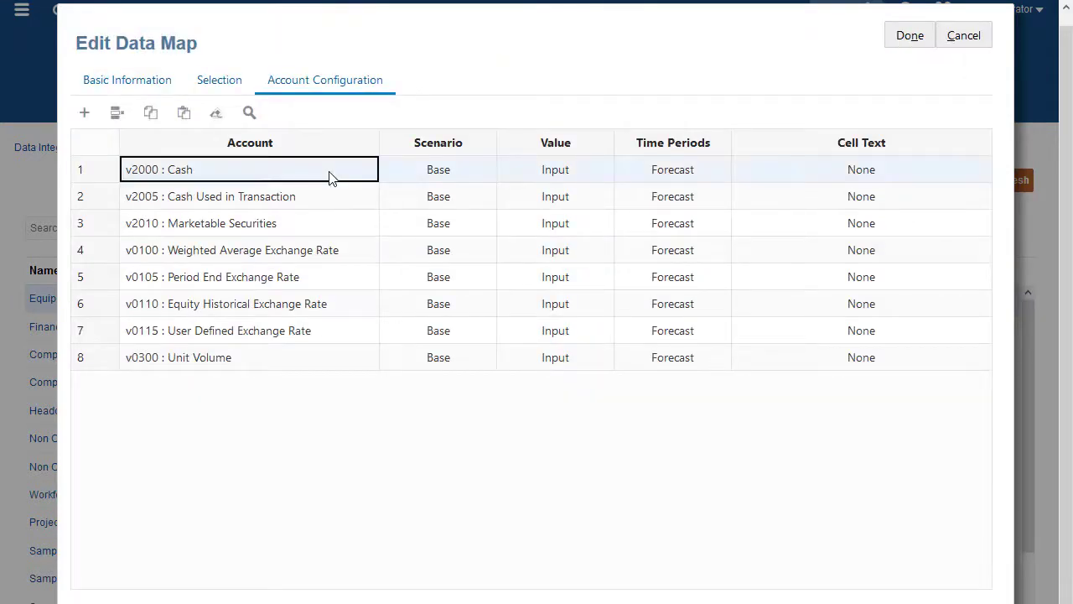
pyautogui.click(151, 113)
pyautogui.click(185, 115)
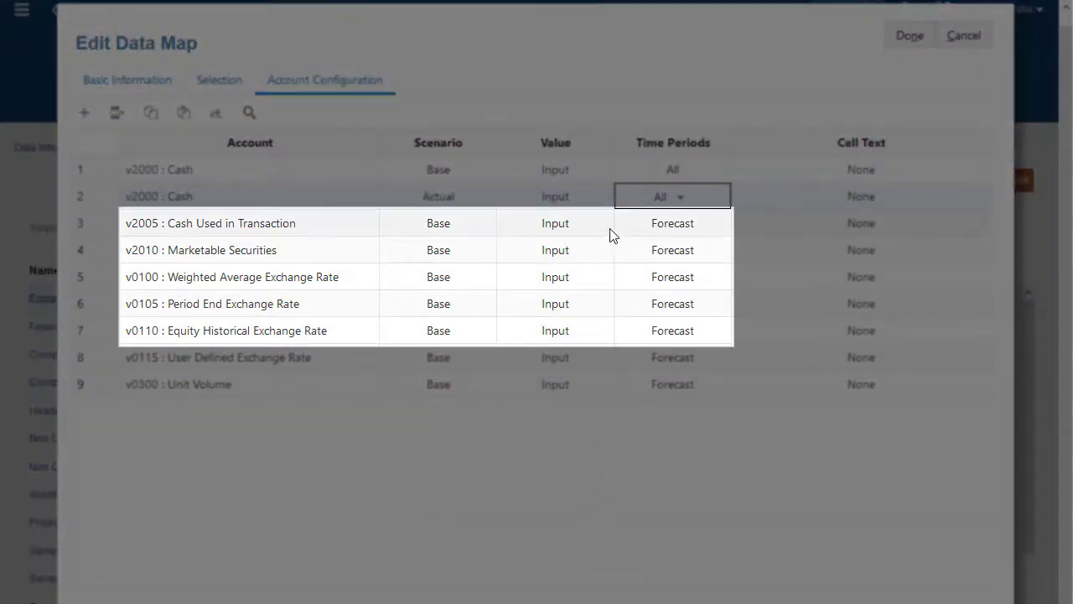
# - Set v2005's time periods to All and v2010's to History, and close the configuration
pyautogui.click(658, 232)
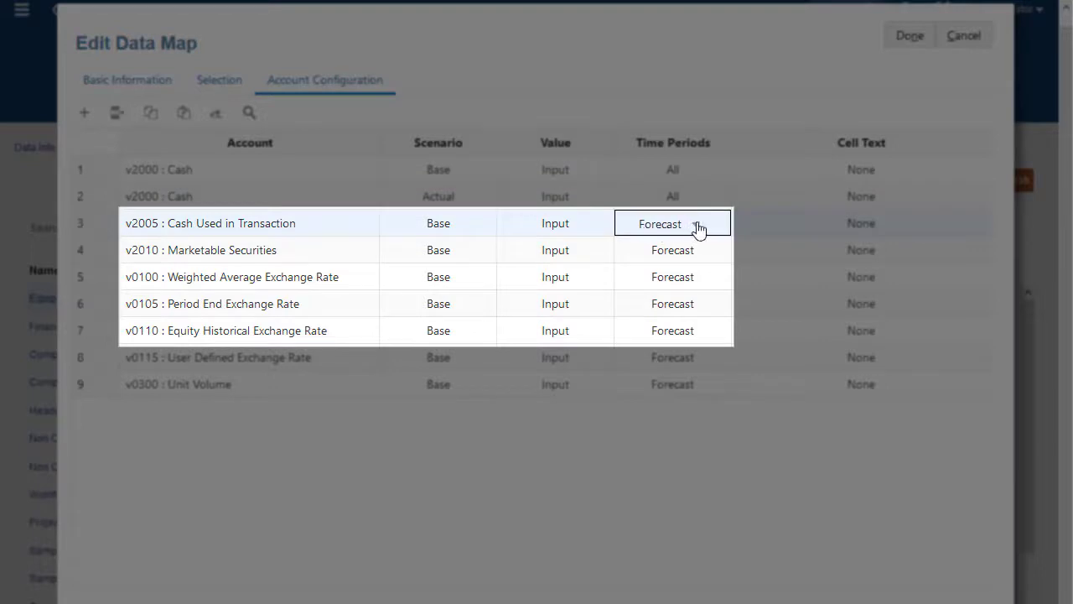
pyautogui.click(698, 229)
pyautogui.click(668, 294)
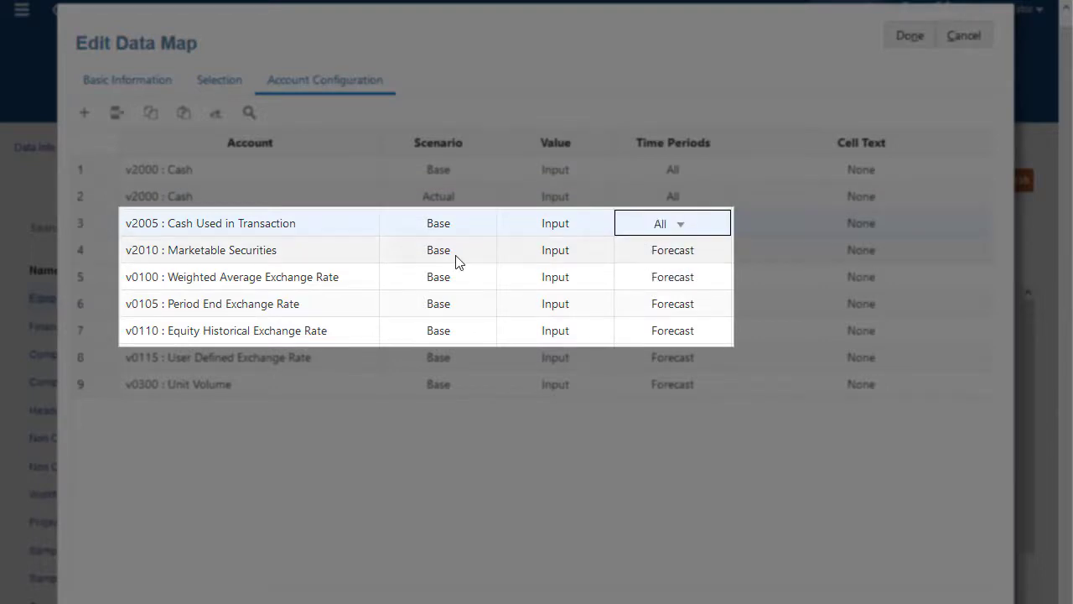
pyautogui.click(693, 259)
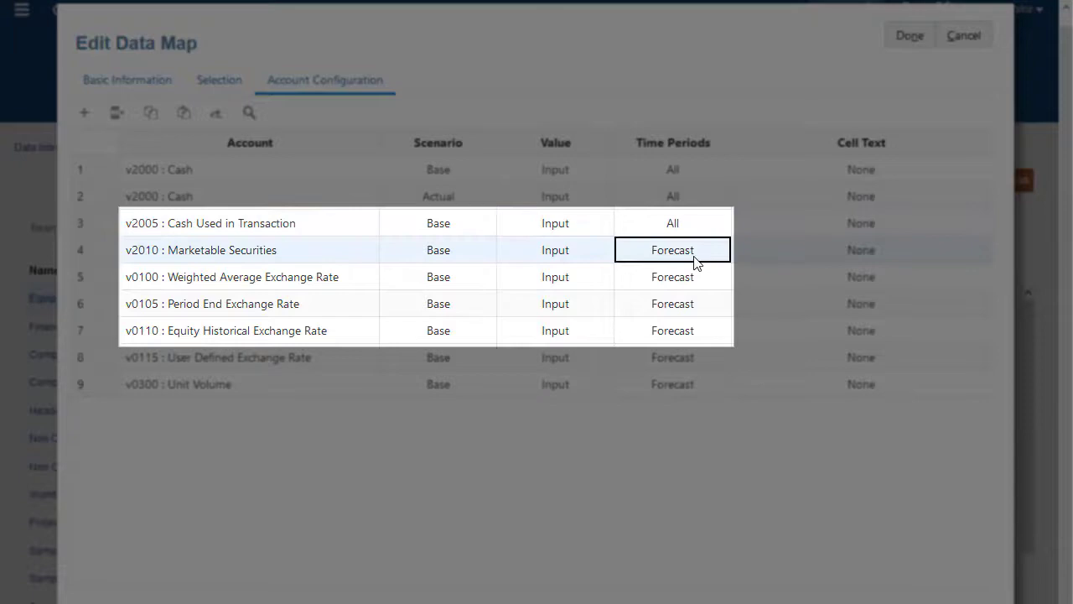
pyautogui.click(709, 260)
pyautogui.click(698, 253)
pyautogui.click(688, 271)
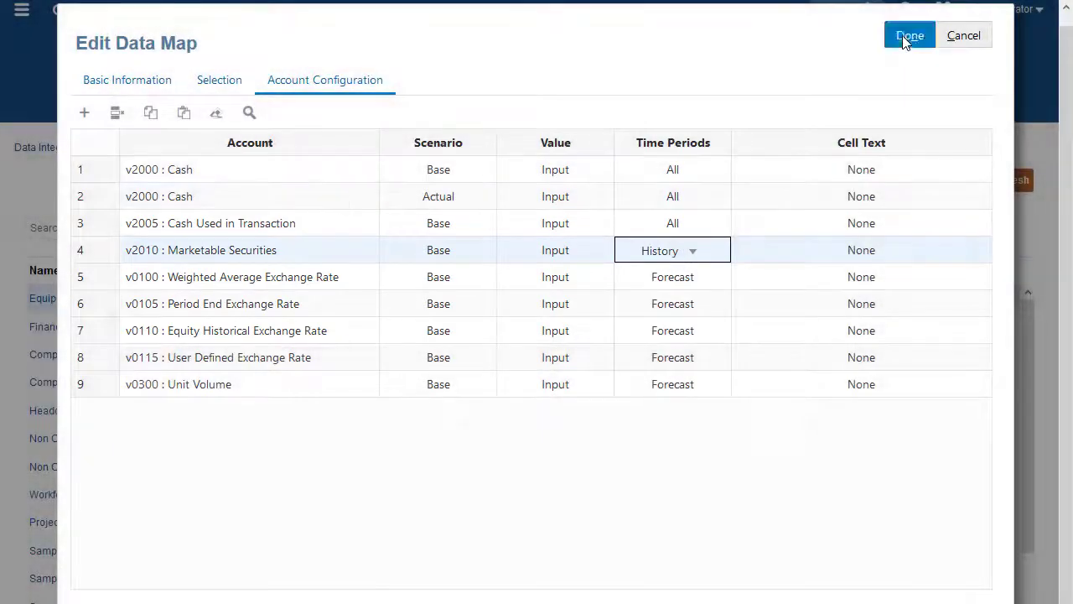
pyautogui.click(910, 35)
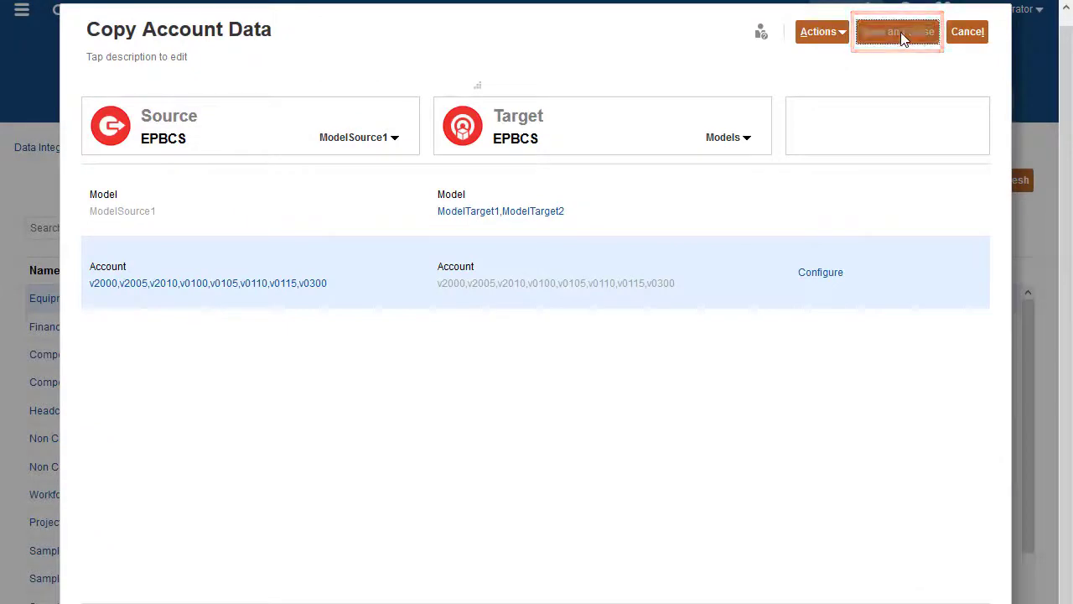
# - Save the Copy Account Data map and start a data map import on Copy Data
pyautogui.click(899, 31)
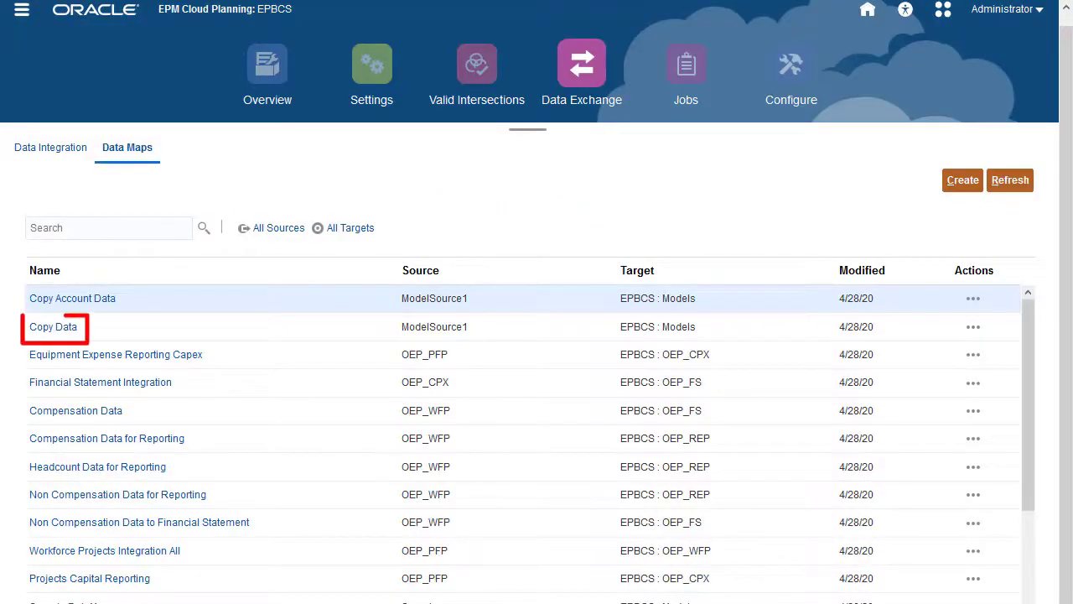
pyautogui.click(61, 331)
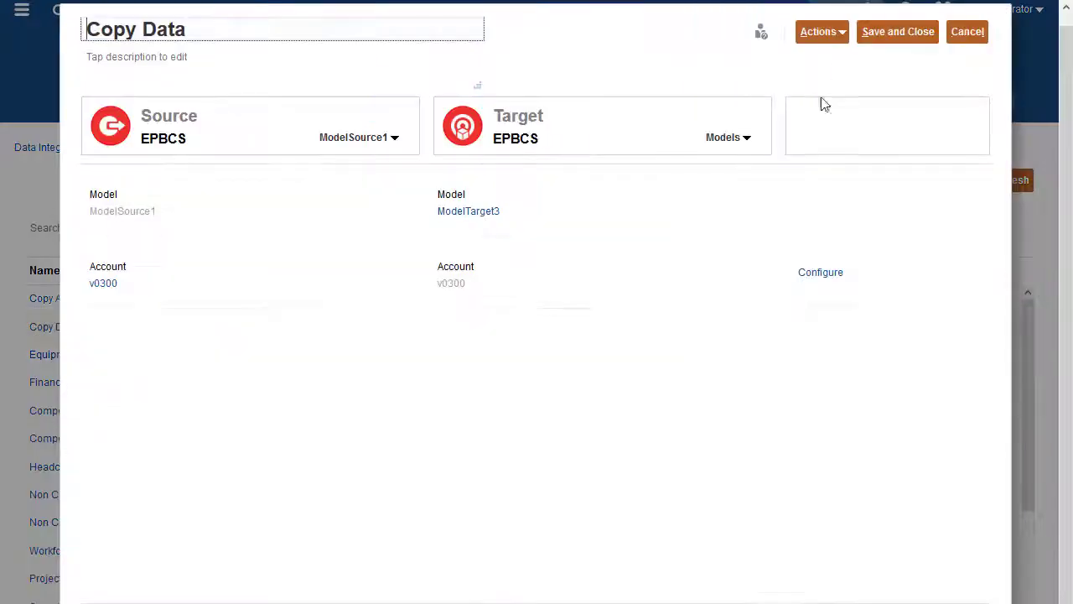
pyautogui.click(842, 31)
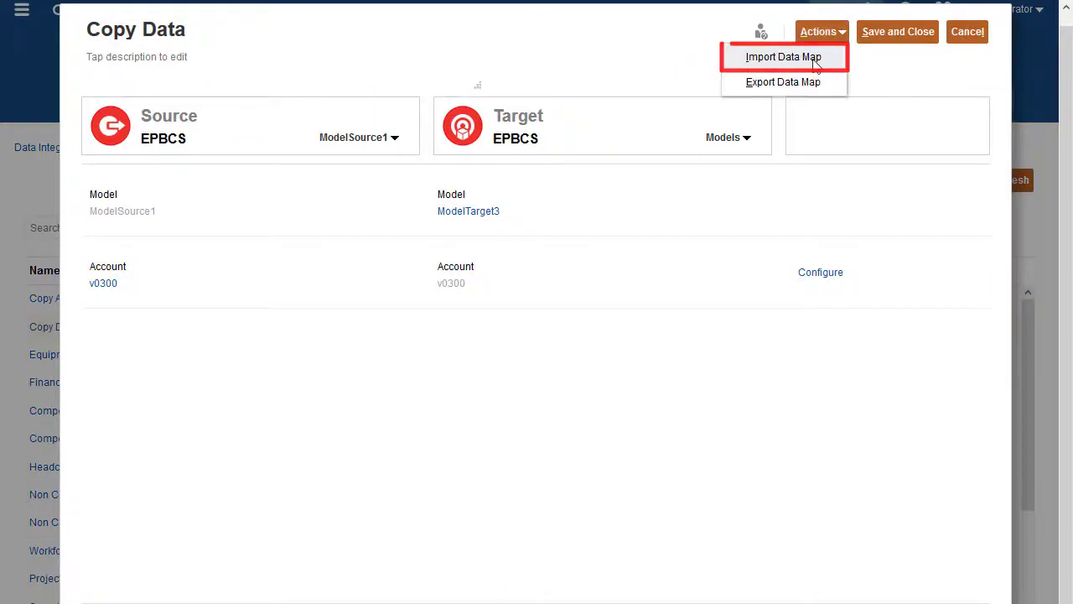
pyautogui.click(812, 59)
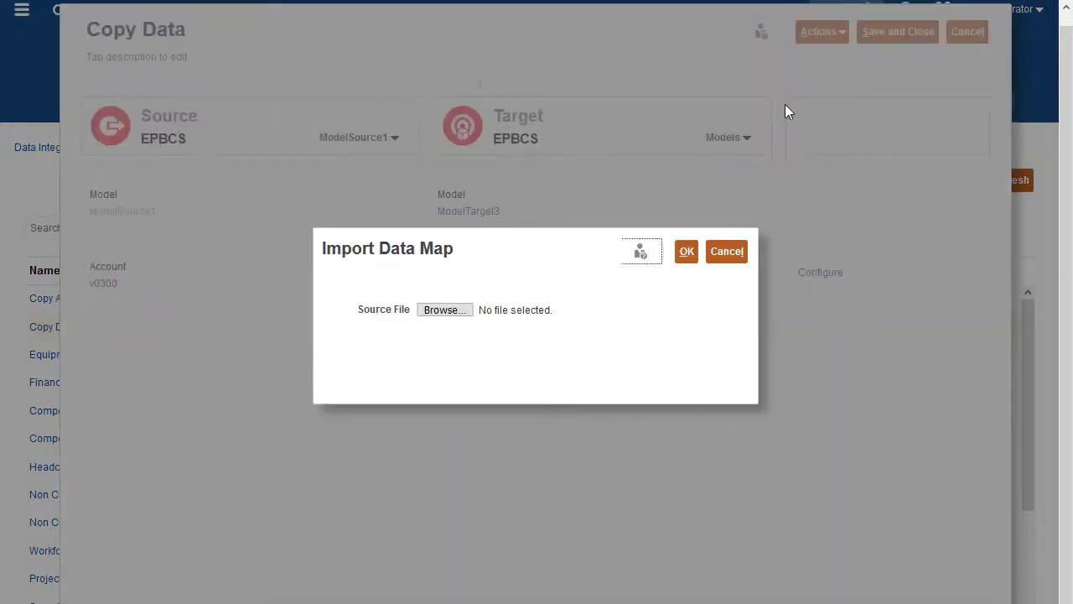
# - Import Copy Data.xlsx into the Copy Data map, loading five accounts
pyautogui.click(444, 310)
pyautogui.click(470, 307)
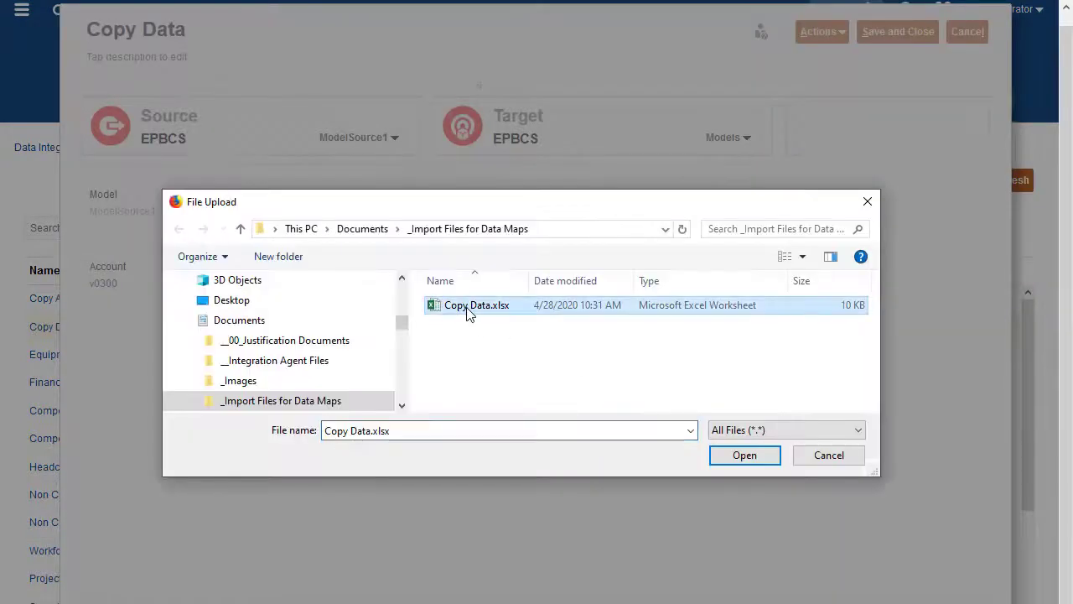
pyautogui.click(742, 457)
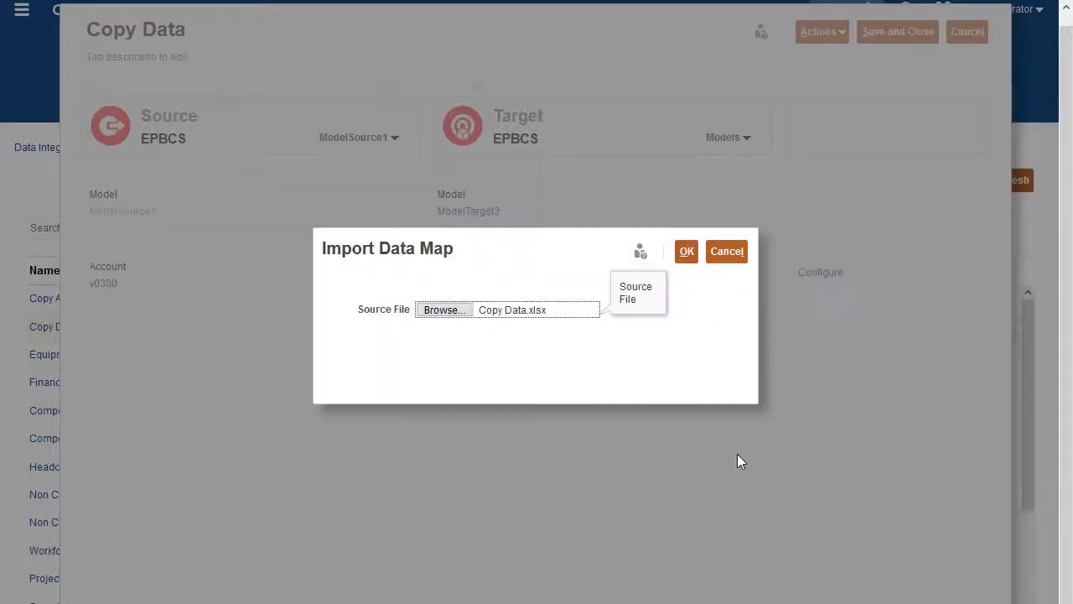
pyautogui.click(685, 253)
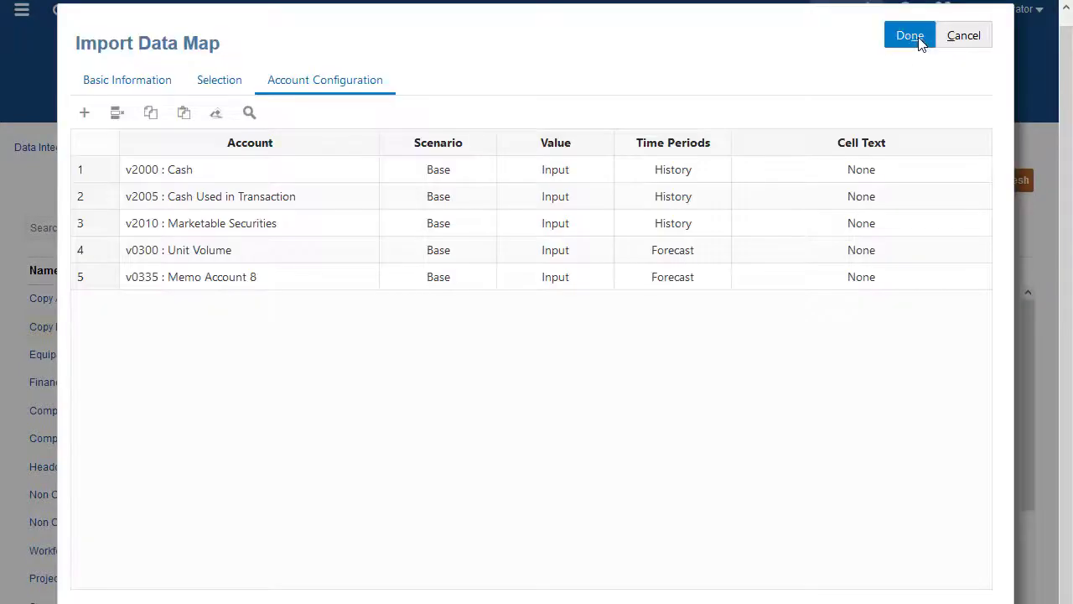
# - Save the Copy Data map, run Clear and Push Data on Copy Account Data, and check Jobs
pyautogui.click(918, 38)
pyautogui.click(898, 34)
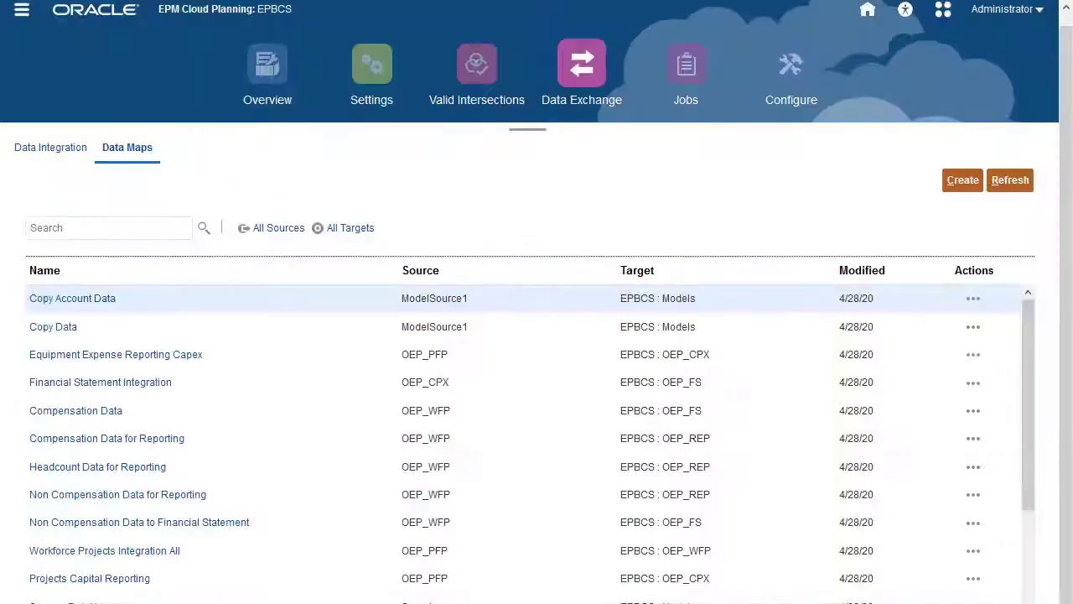
pyautogui.click(975, 299)
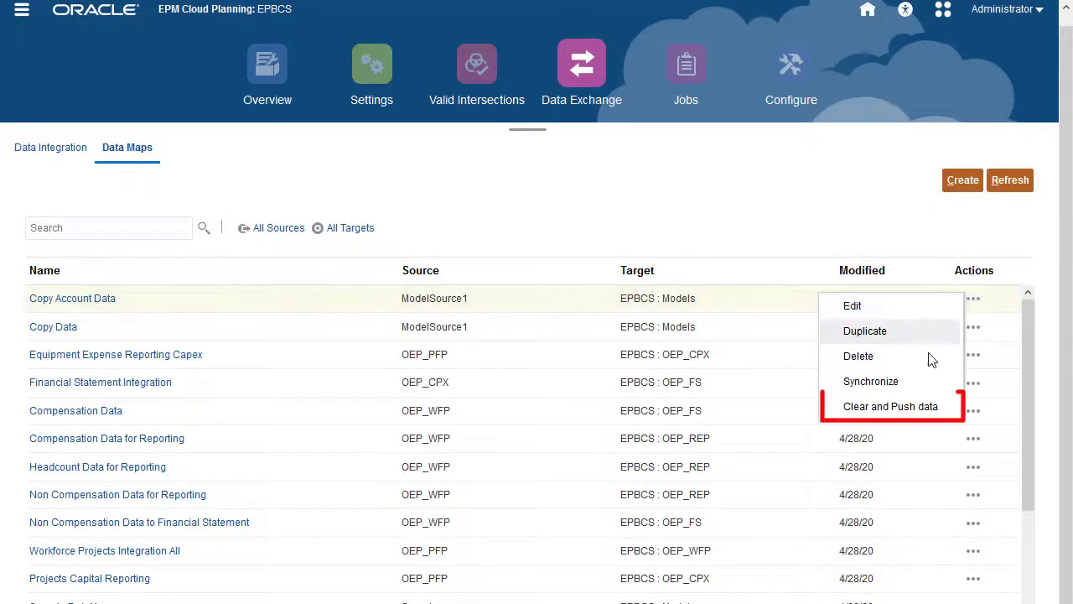
pyautogui.click(918, 407)
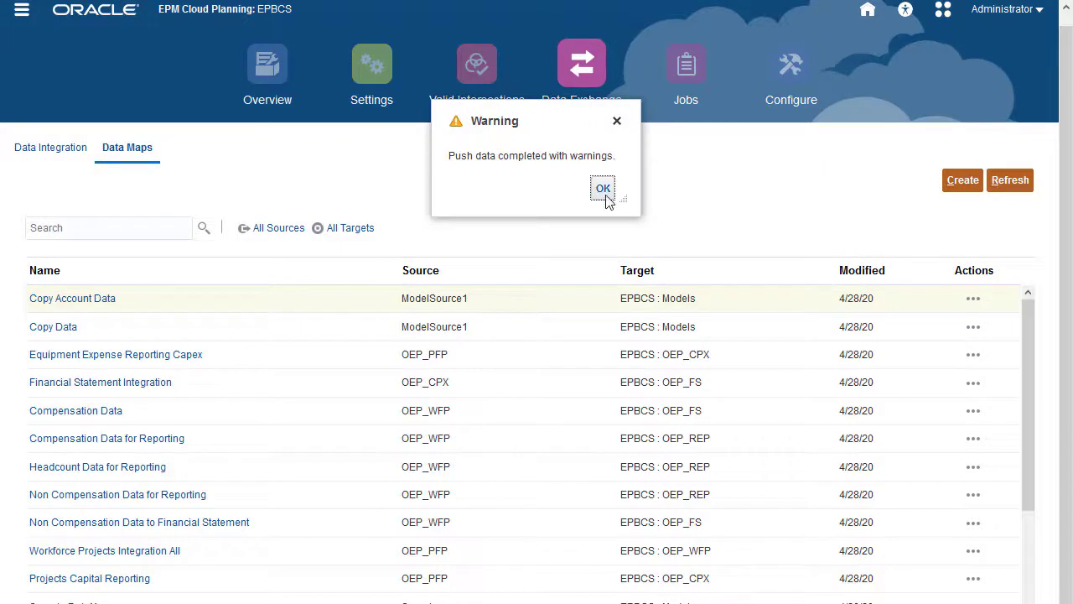
pyautogui.click(603, 189)
pyautogui.click(688, 82)
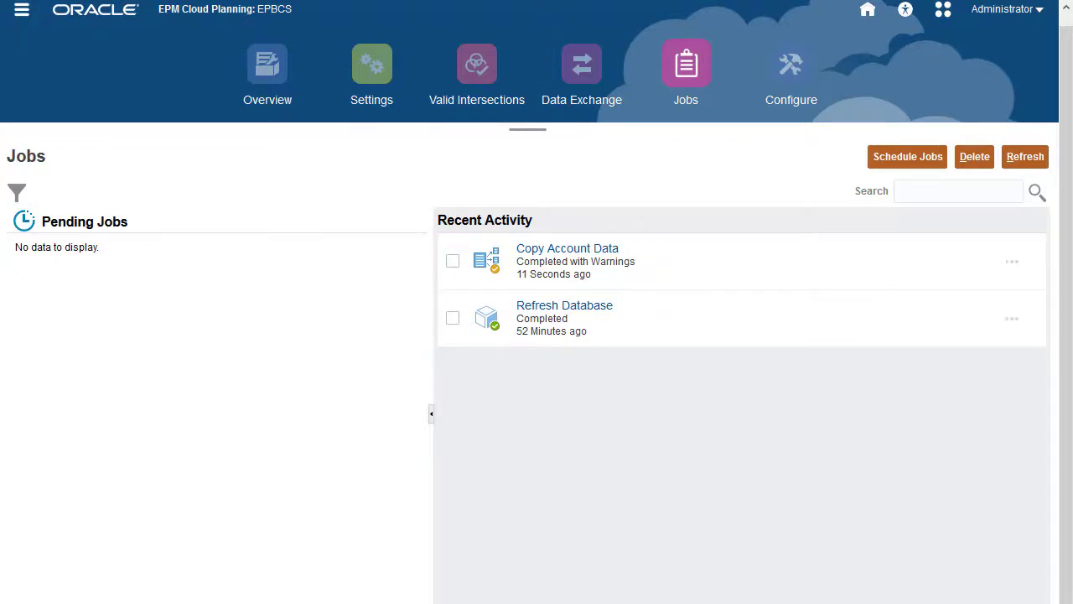
# - Check out ModelTarget1, review its pushed v2005 Cash Used values, and check it back in
pyautogui.click(22, 12)
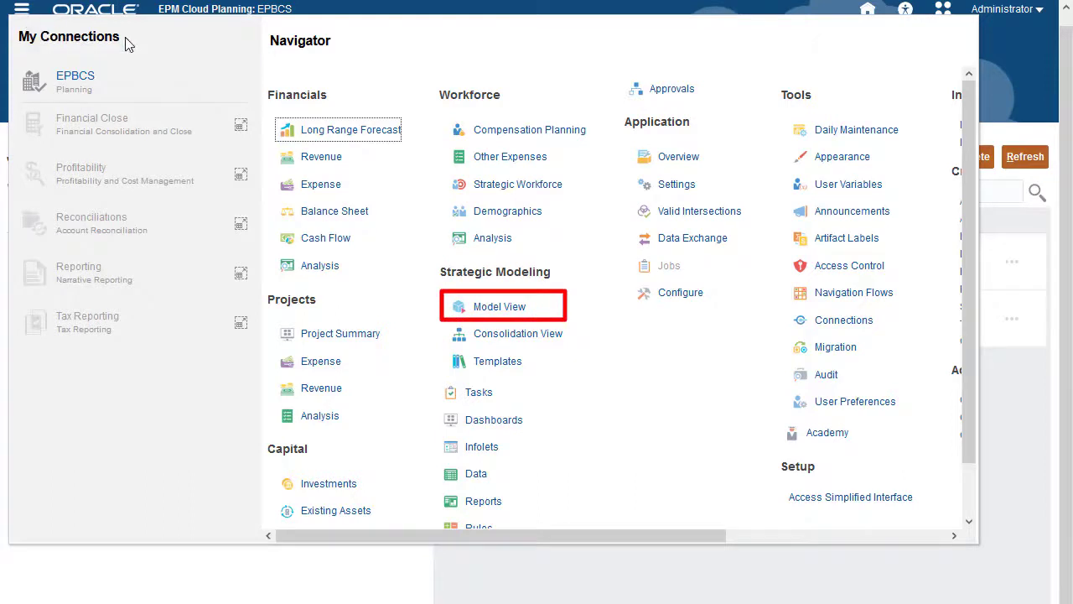
pyautogui.click(513, 310)
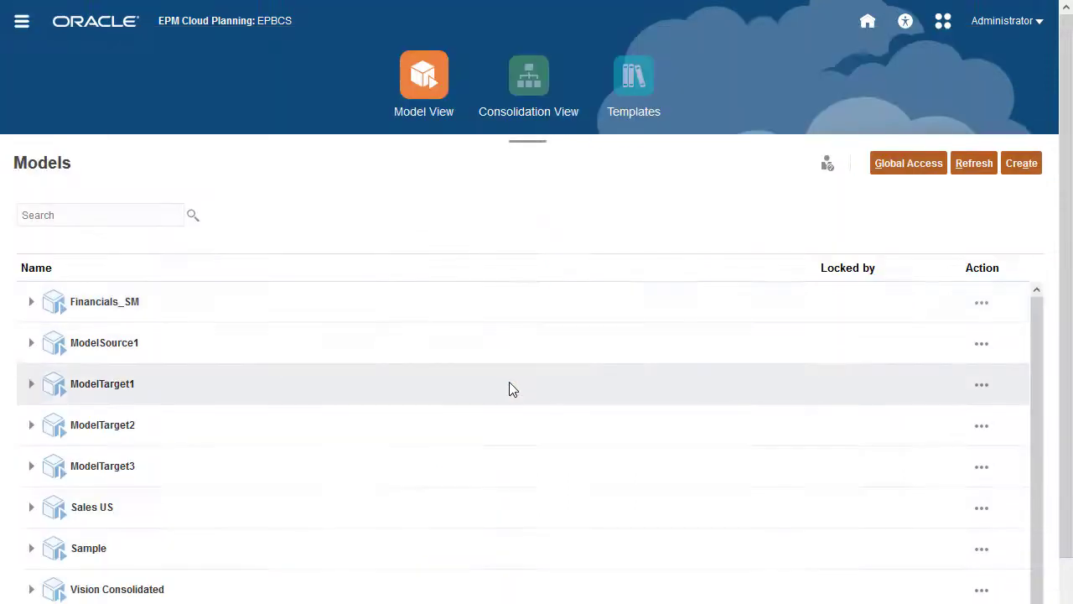
pyautogui.click(981, 383)
pyautogui.click(899, 390)
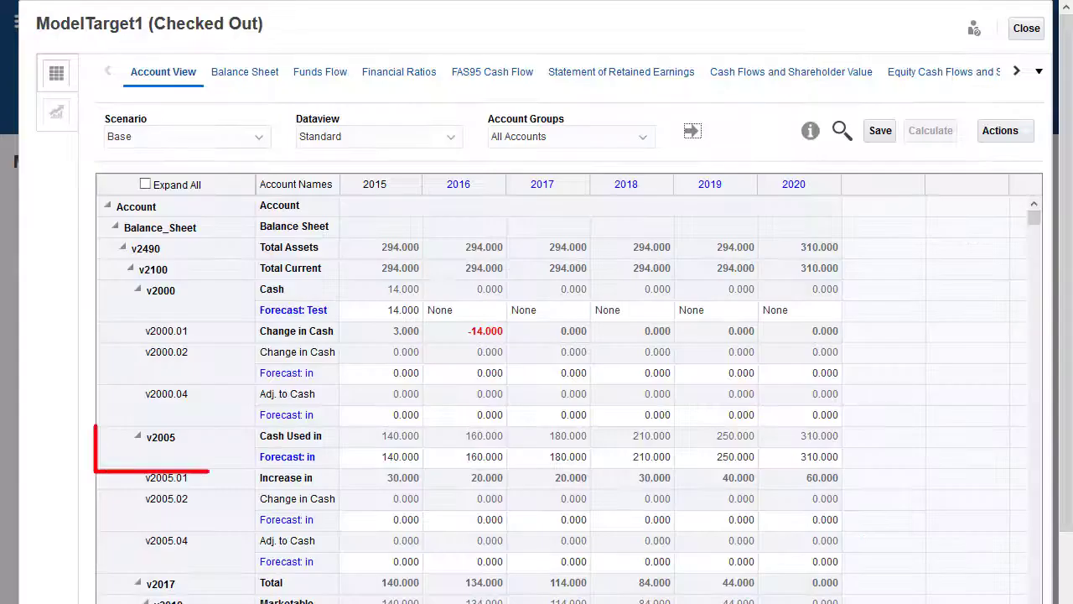
pyautogui.click(1025, 32)
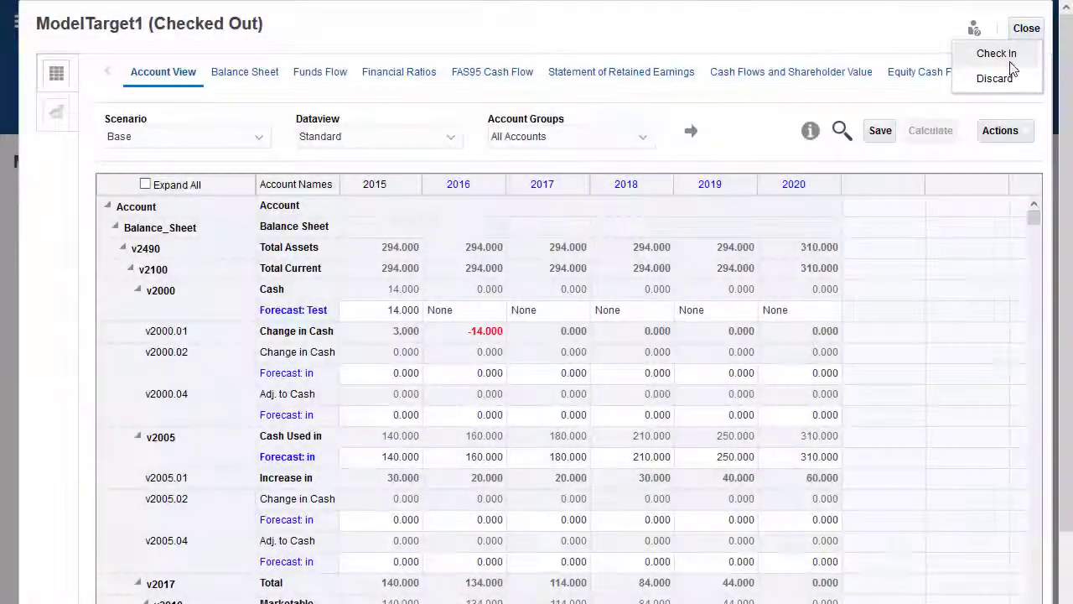
pyautogui.click(1015, 55)
# - Open ModelTarget2 checked out to verify its pushed Cash Used values
pyautogui.click(982, 426)
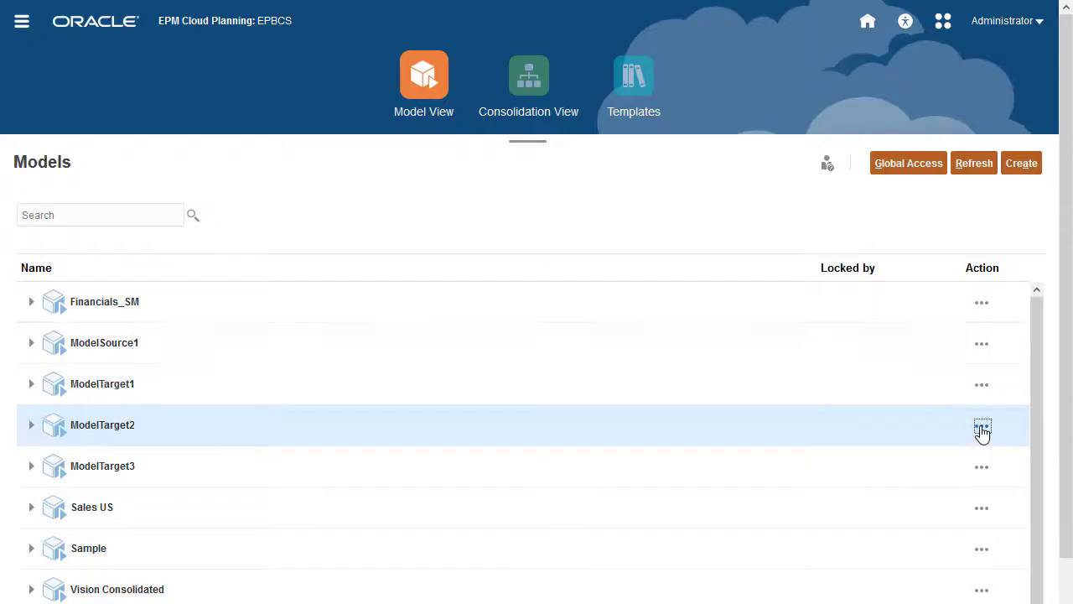
pyautogui.click(891, 433)
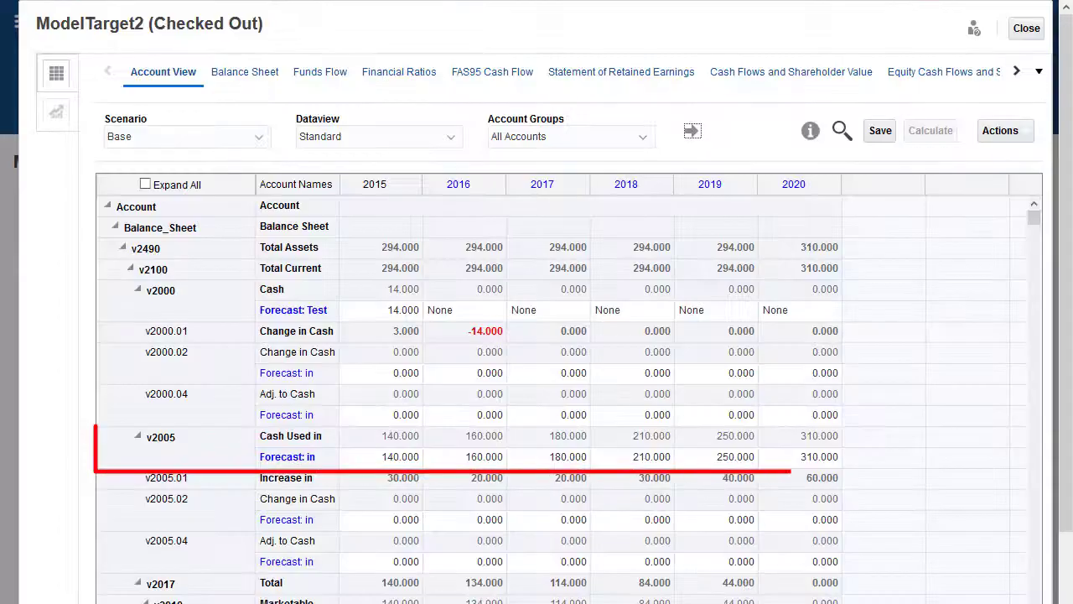
pyautogui.click(1025, 30)
# - Check ModelTarget2 back in and open ModelSource1's properties
pyautogui.click(996, 54)
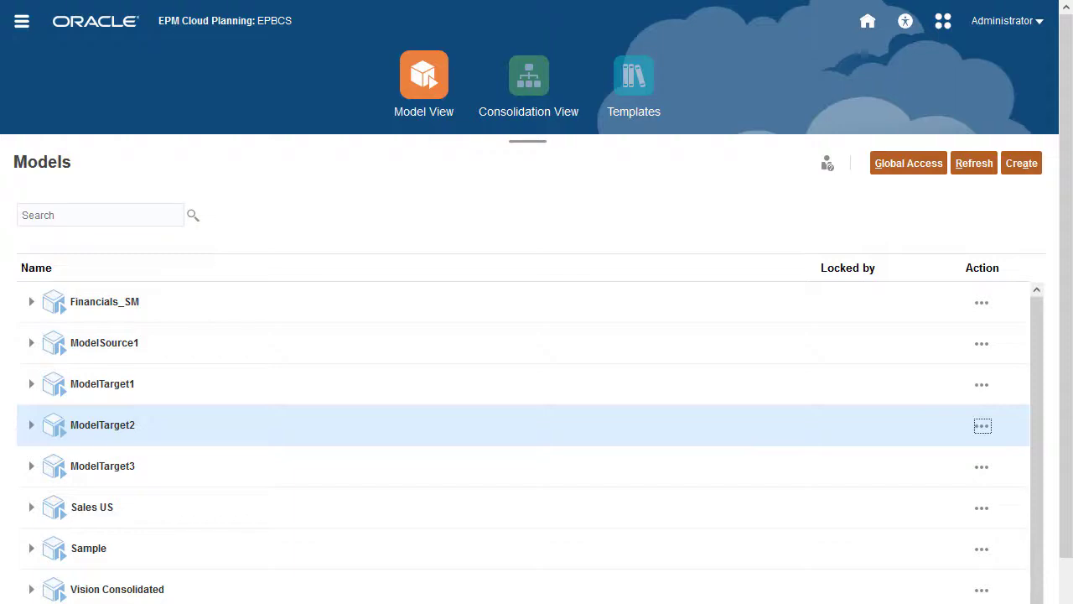
pyautogui.click(981, 346)
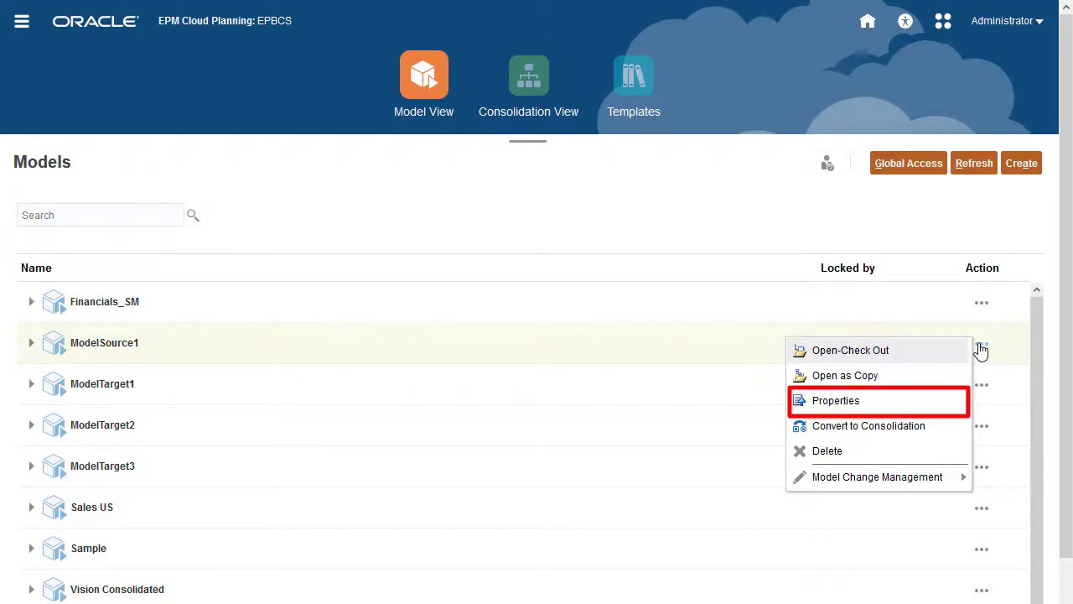
pyautogui.click(889, 403)
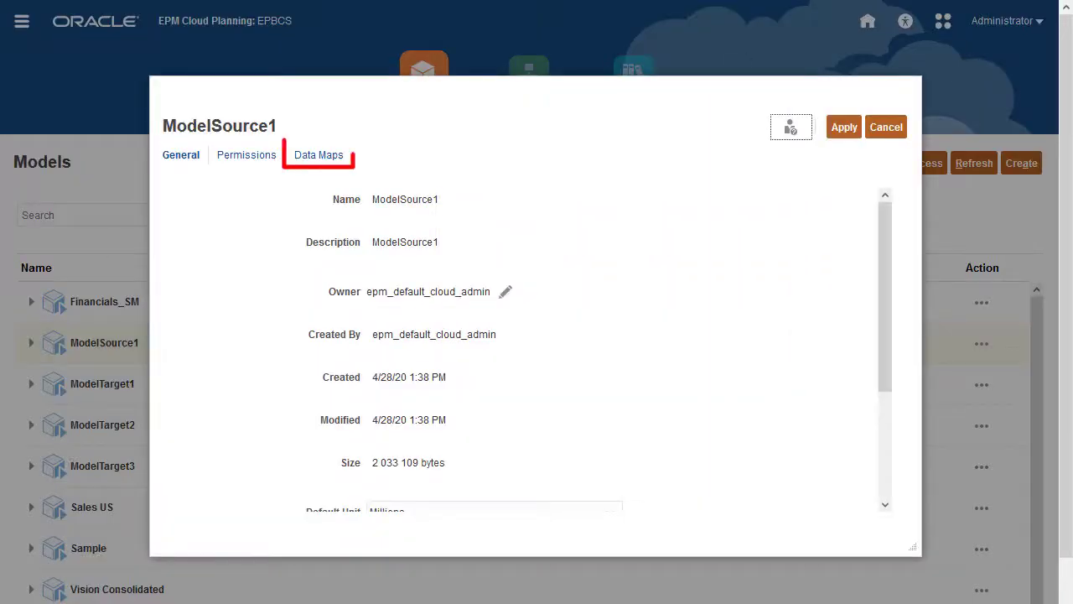
# - Associate the Copy Account Data map with ModelSource1, set to run on check-in
pyautogui.click(327, 156)
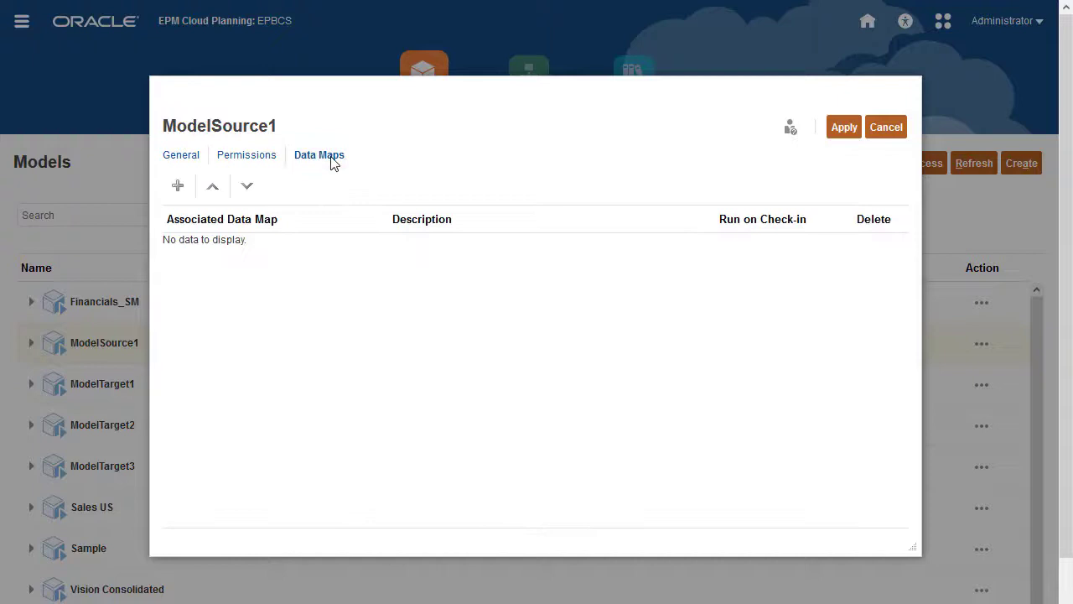
pyautogui.click(179, 187)
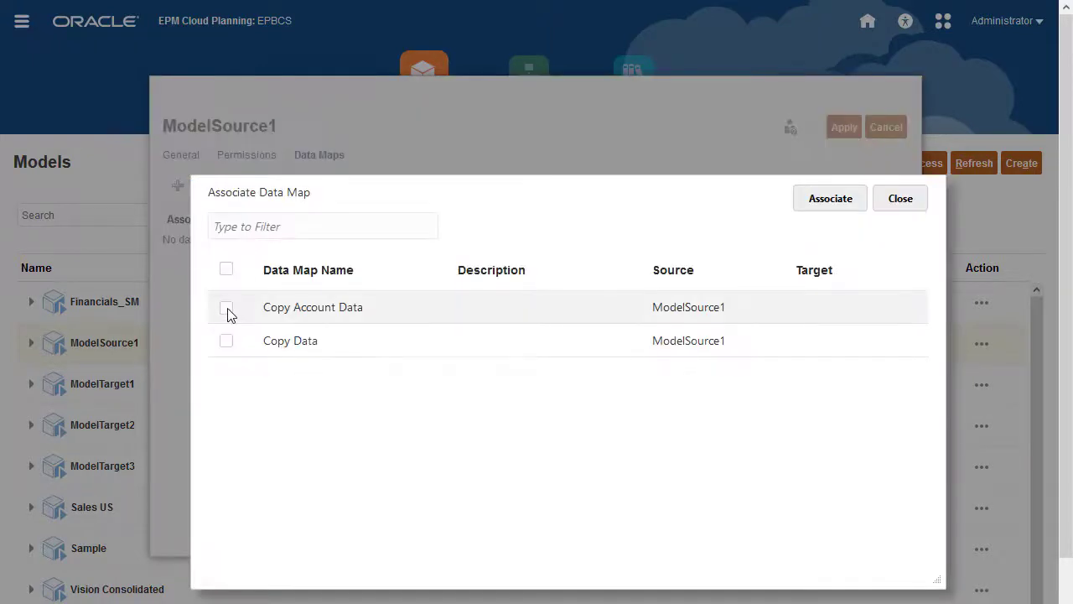
pyautogui.click(831, 200)
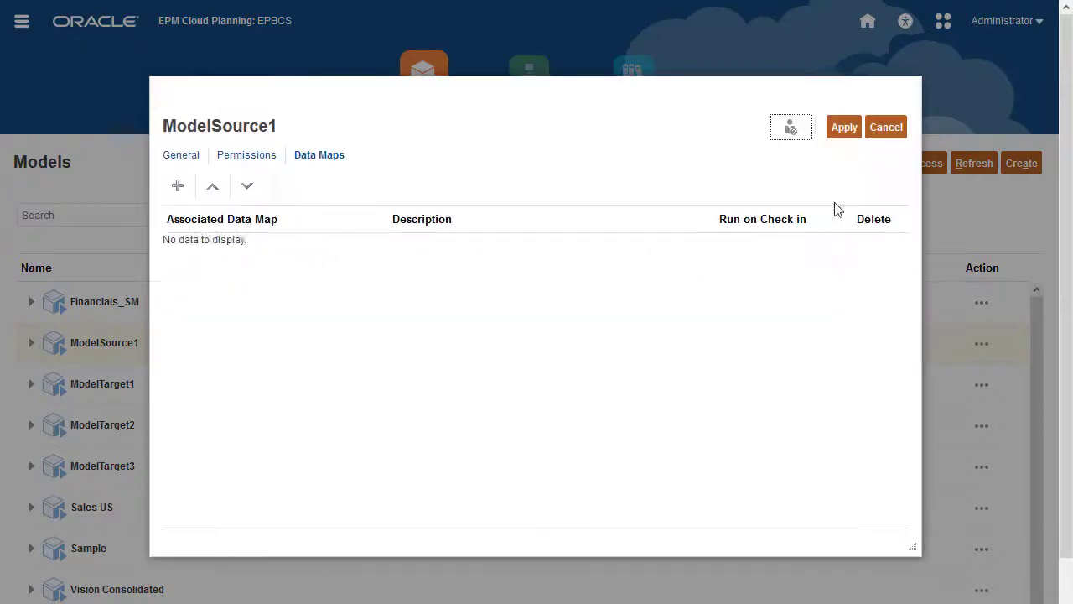
pyautogui.click(760, 252)
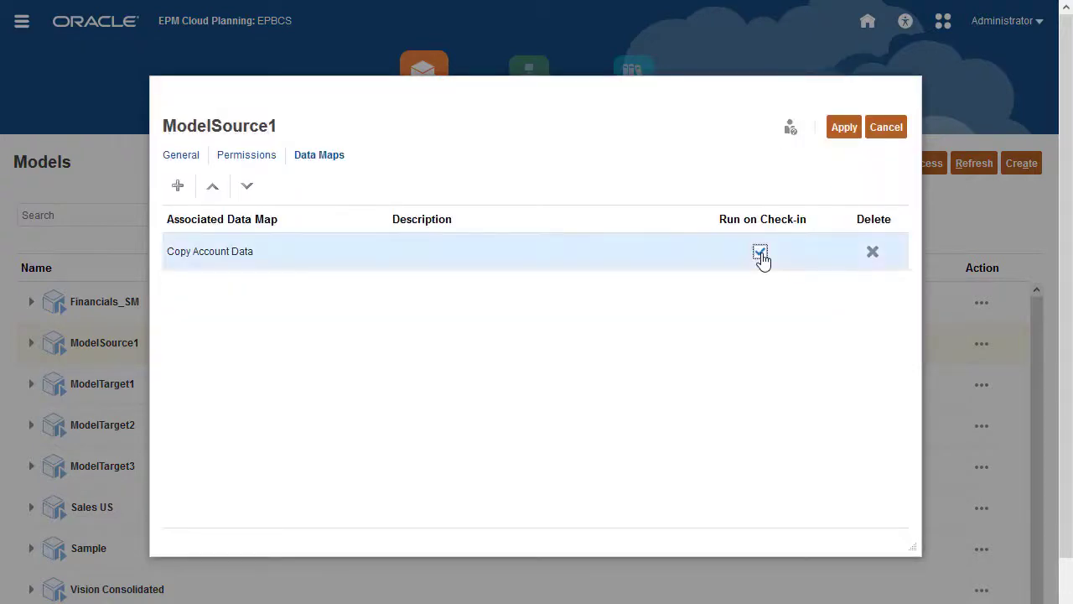
# - Apply the data map association settings and check out ModelSource1 for editing
pyautogui.click(843, 128)
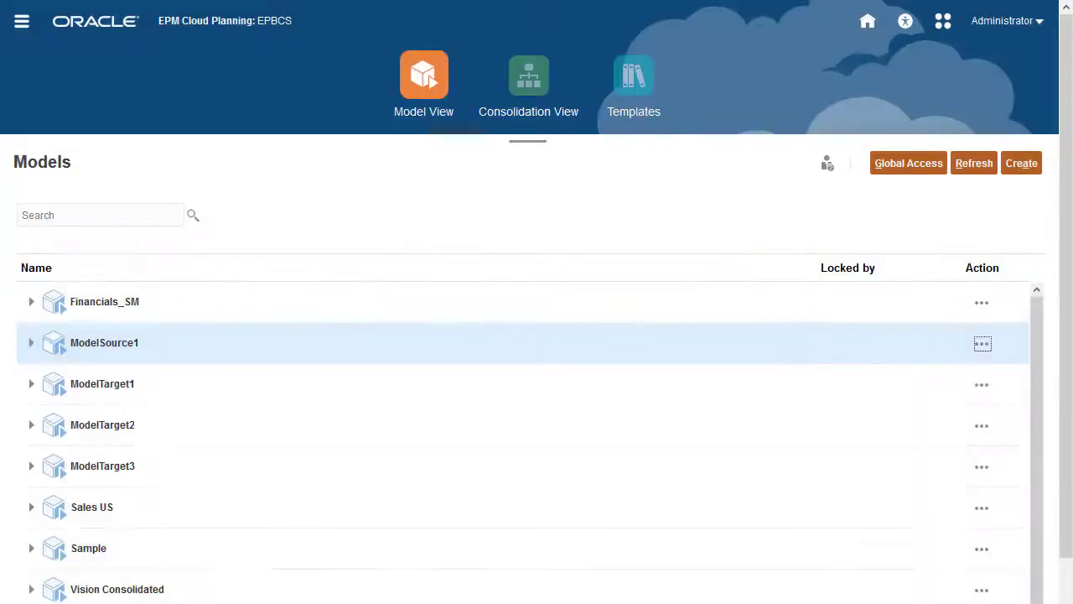
pyautogui.click(982, 349)
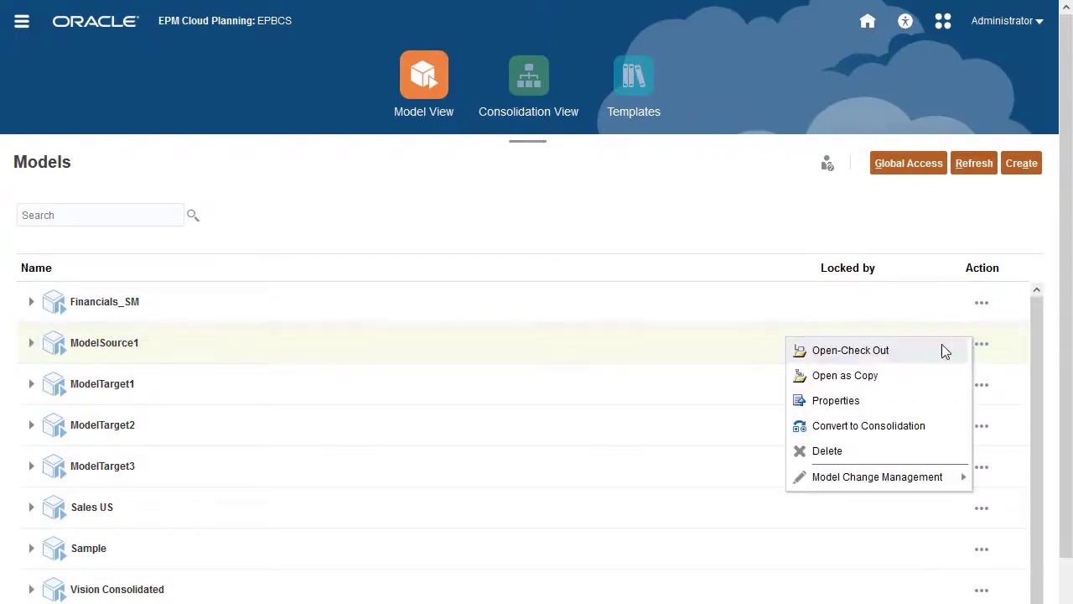
pyautogui.click(877, 353)
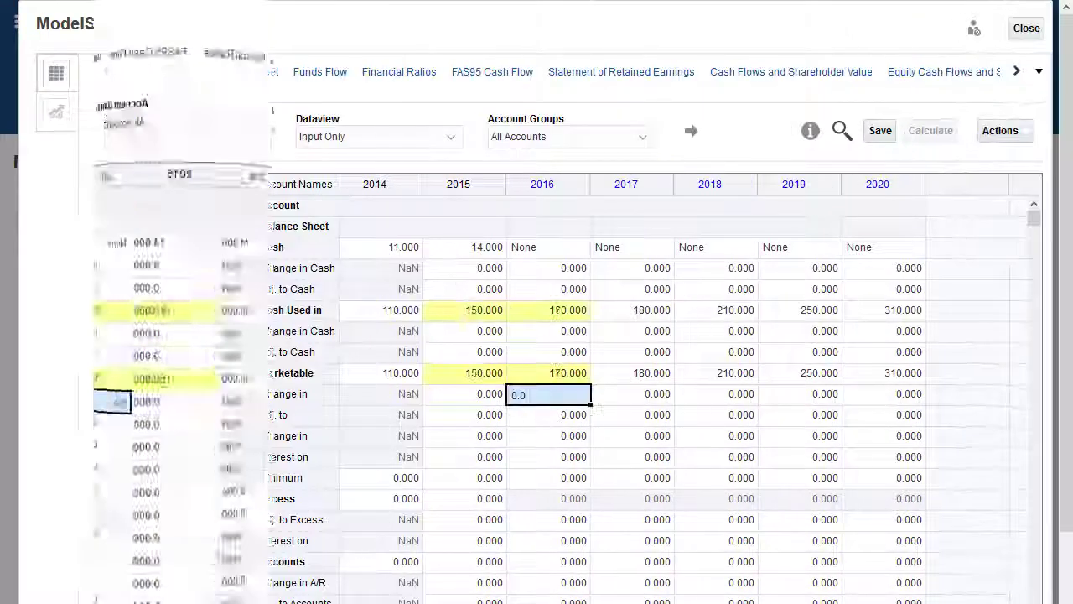
# - Save 150 and 170 for 2015–2016 in ModelSource1, then check it in to submit Smart Push
pyautogui.click(878, 134)
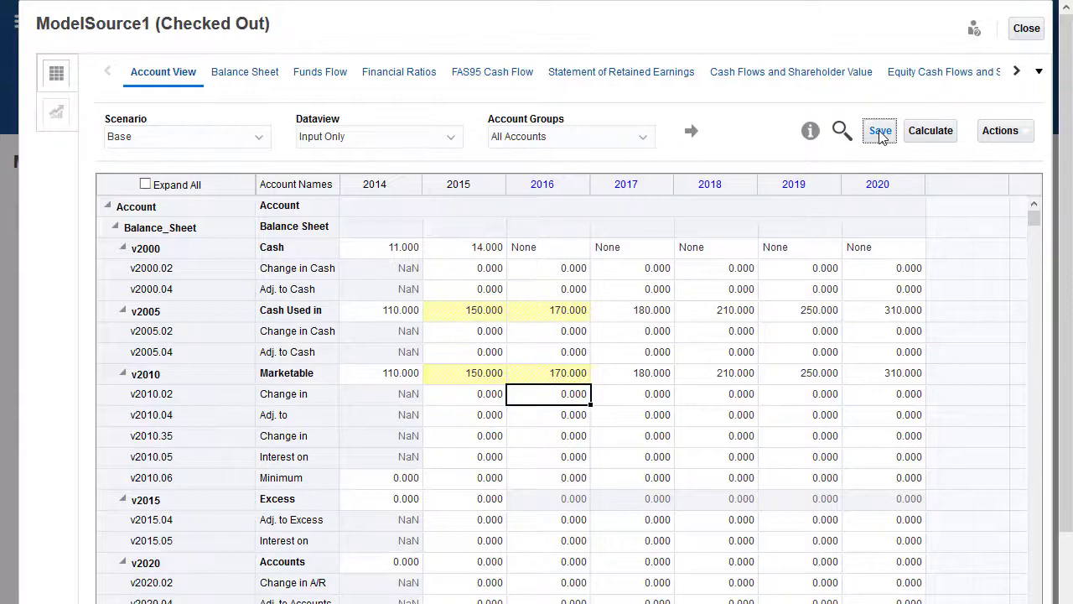
pyautogui.click(929, 134)
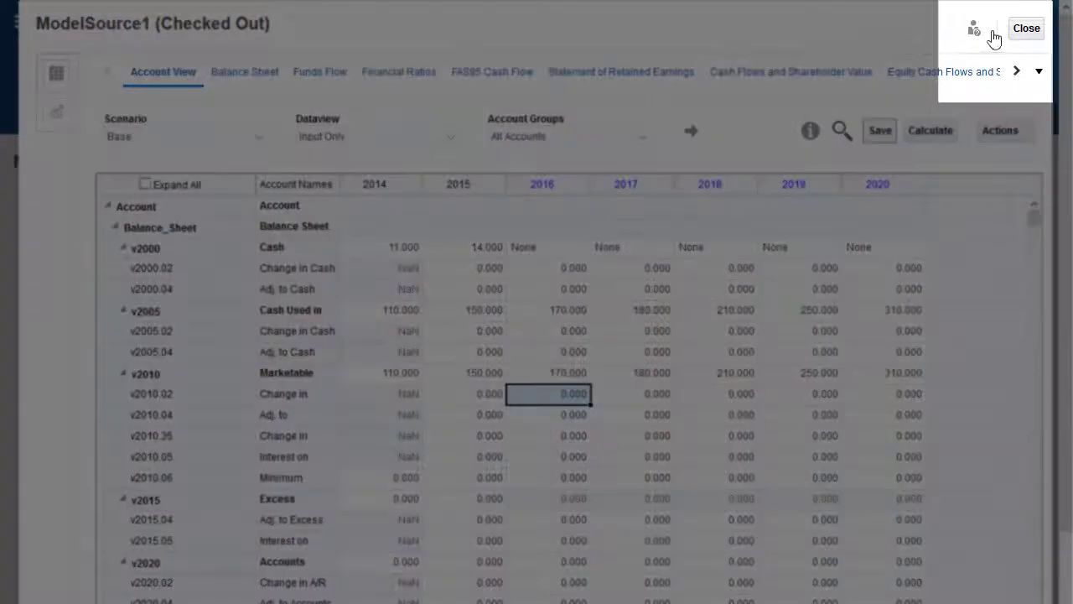
pyautogui.click(1023, 30)
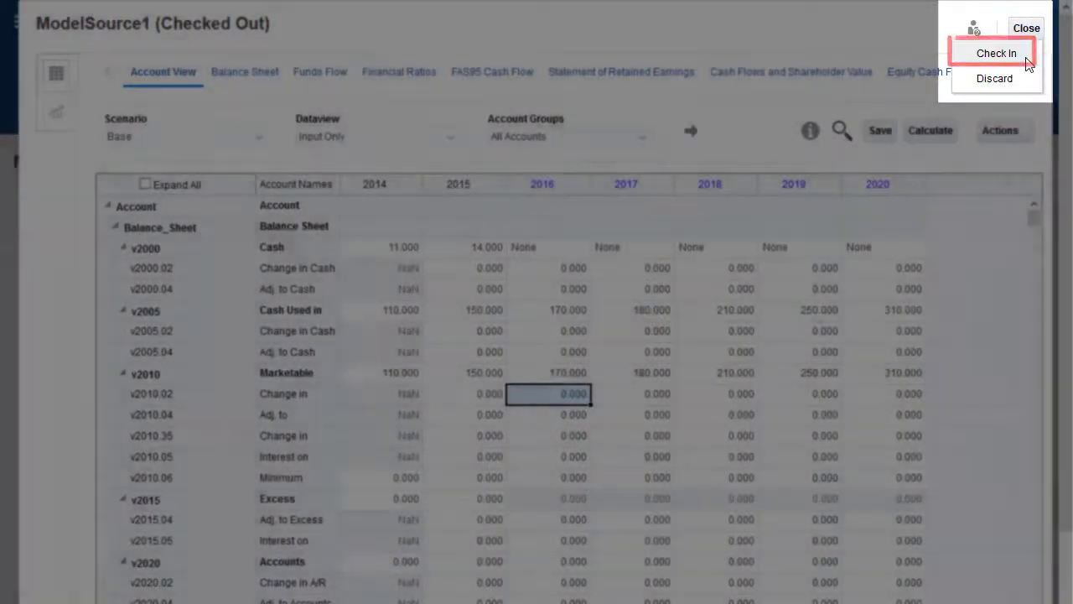
pyautogui.click(996, 53)
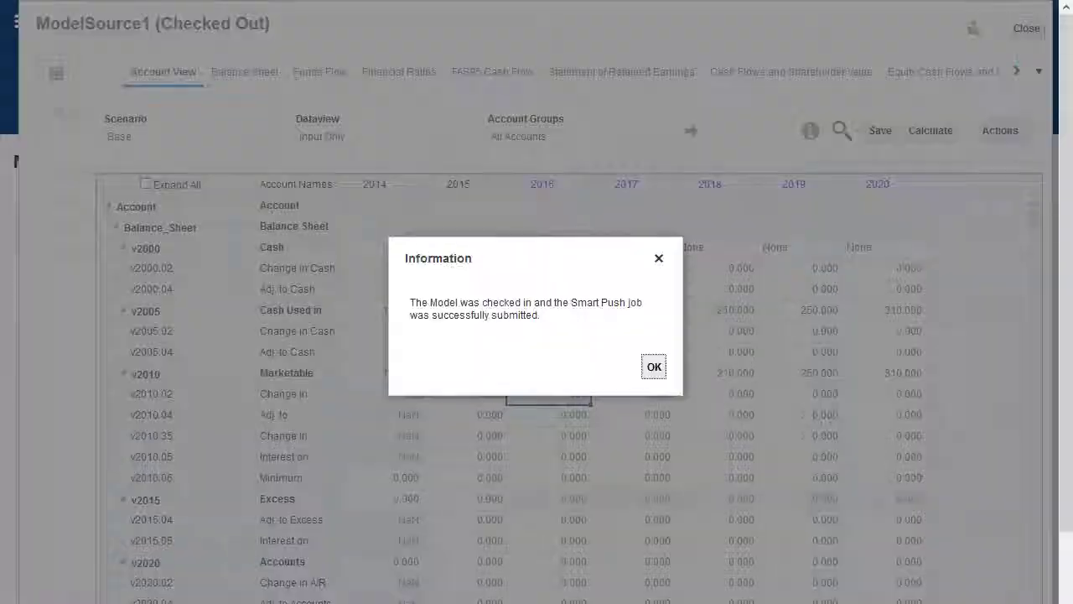
# - Dismiss the check-in confirmation and open ModelTarget1 checked out to review Cash Used in for 2015–2016
pyautogui.press('Return')
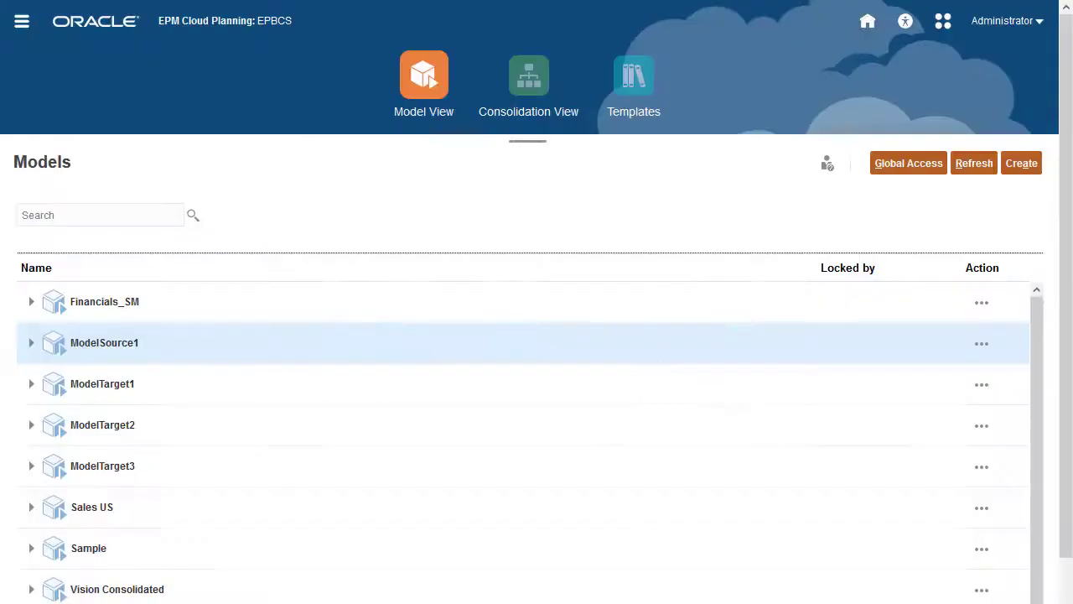
pyautogui.click(983, 386)
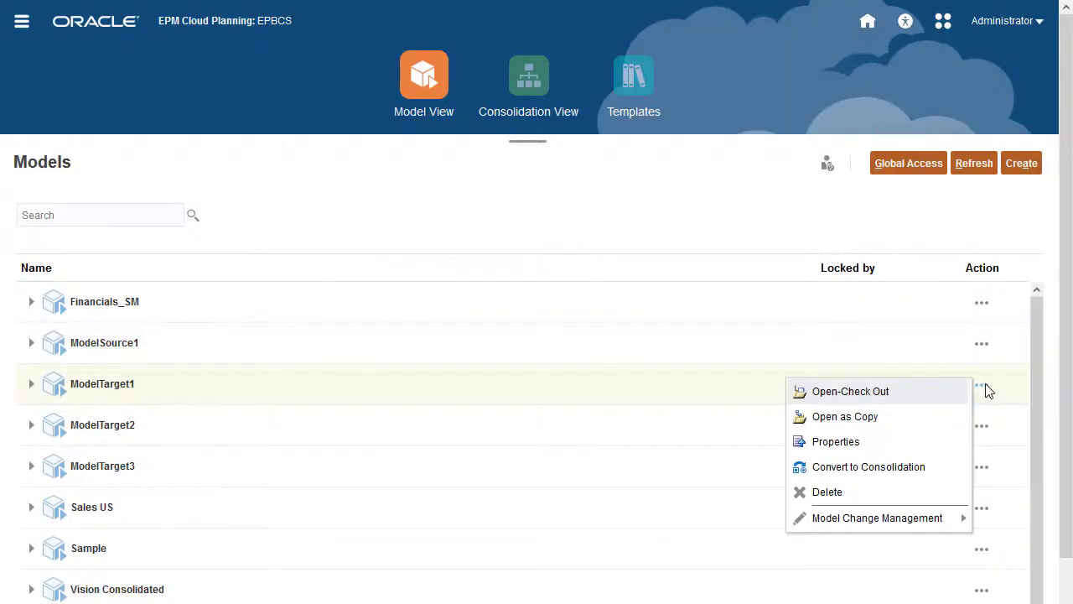
pyautogui.click(881, 399)
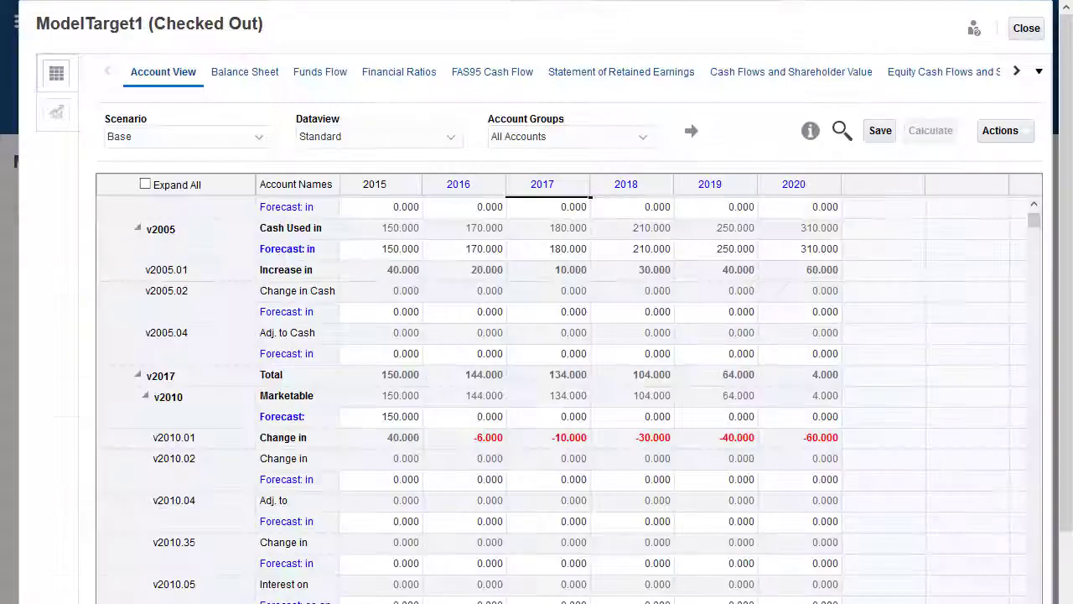